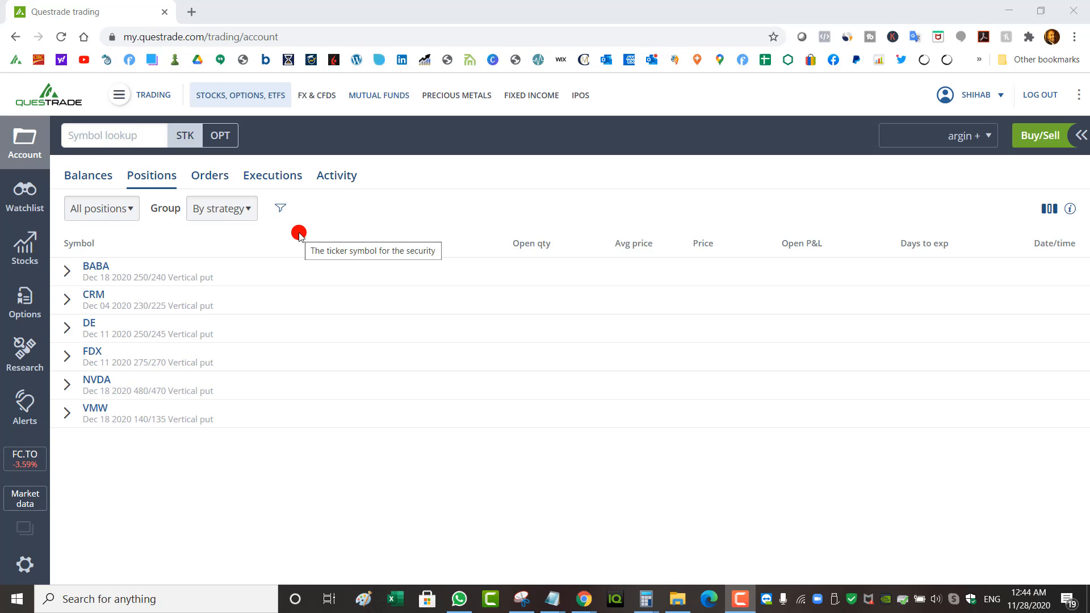
# - Compare the list of all positions grouped by position with the same list grouped by strategy
pyautogui.click(108, 209)
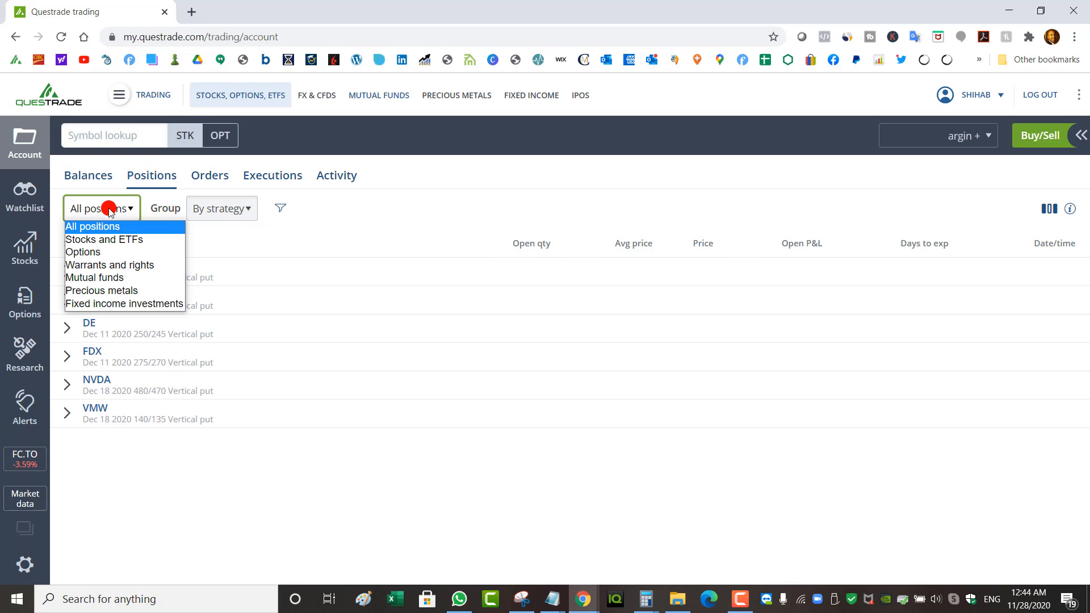
pyautogui.click(108, 208)
pyautogui.click(237, 208)
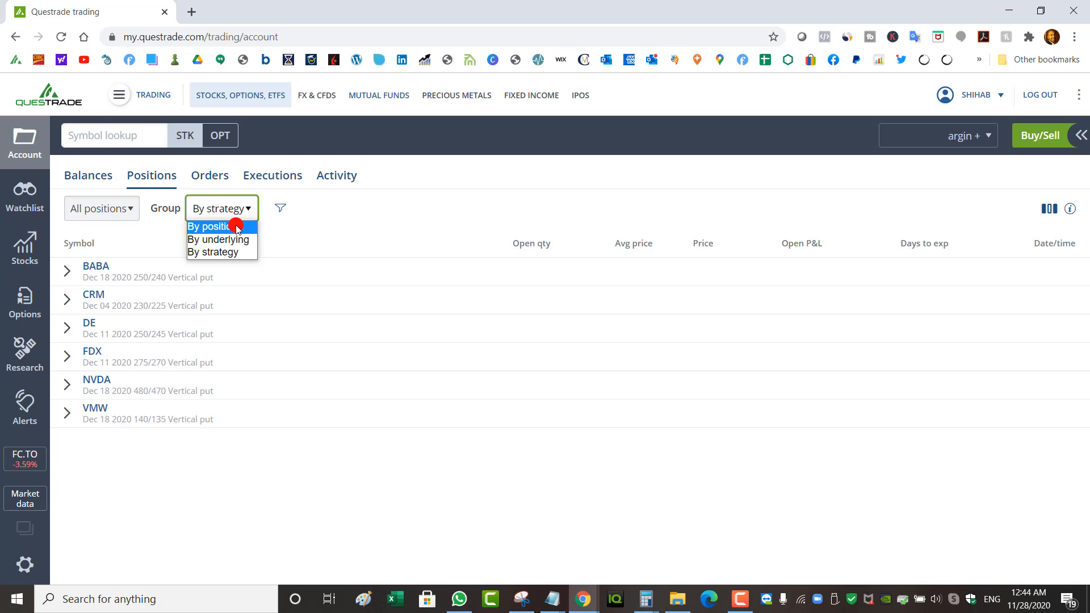
pyautogui.click(235, 226)
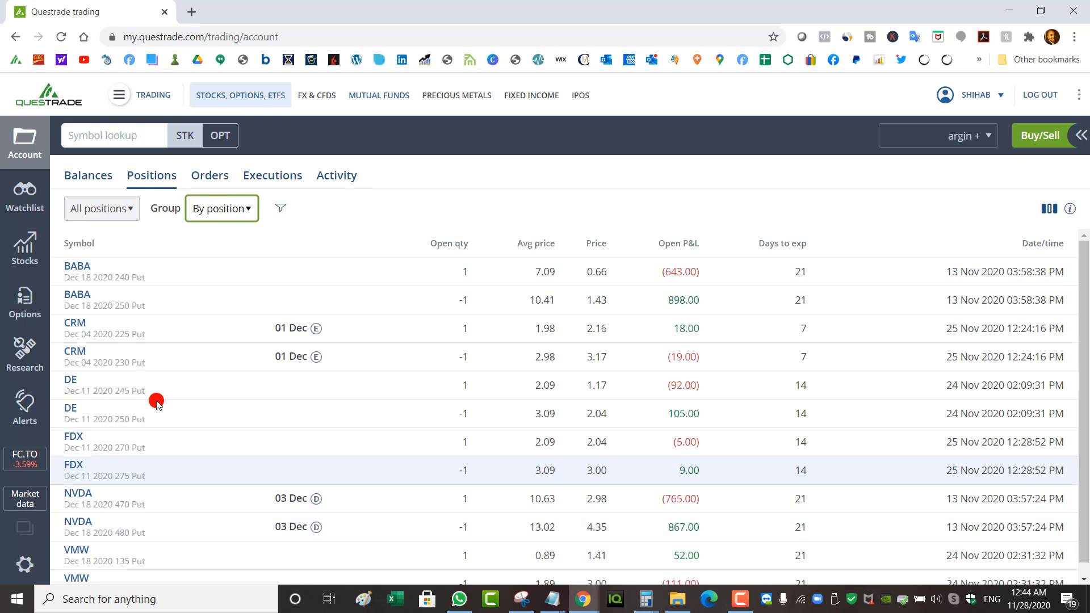
pyautogui.click(217, 214)
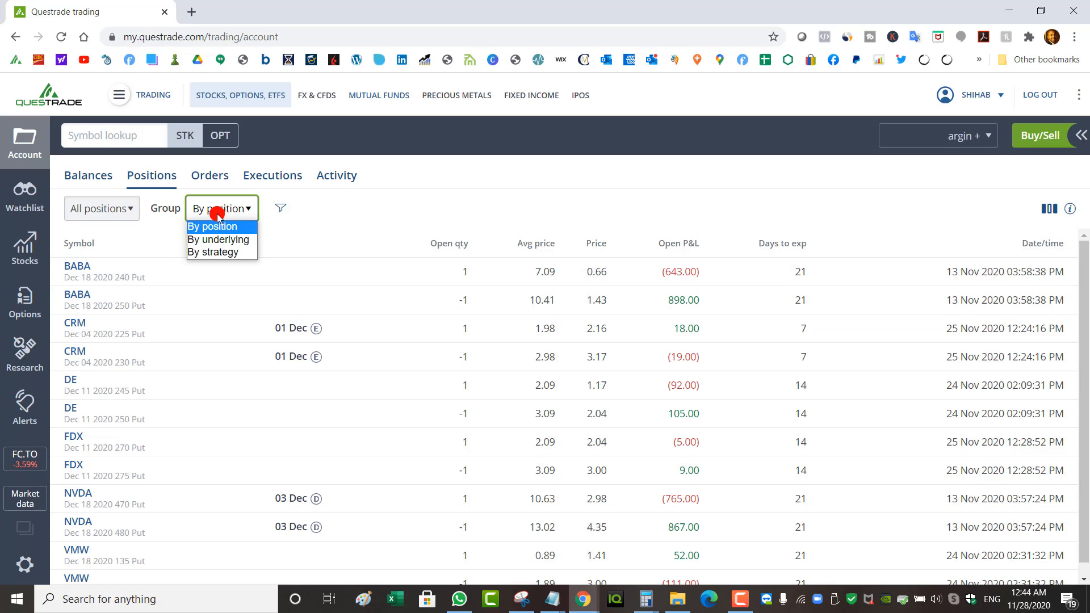
pyautogui.click(223, 253)
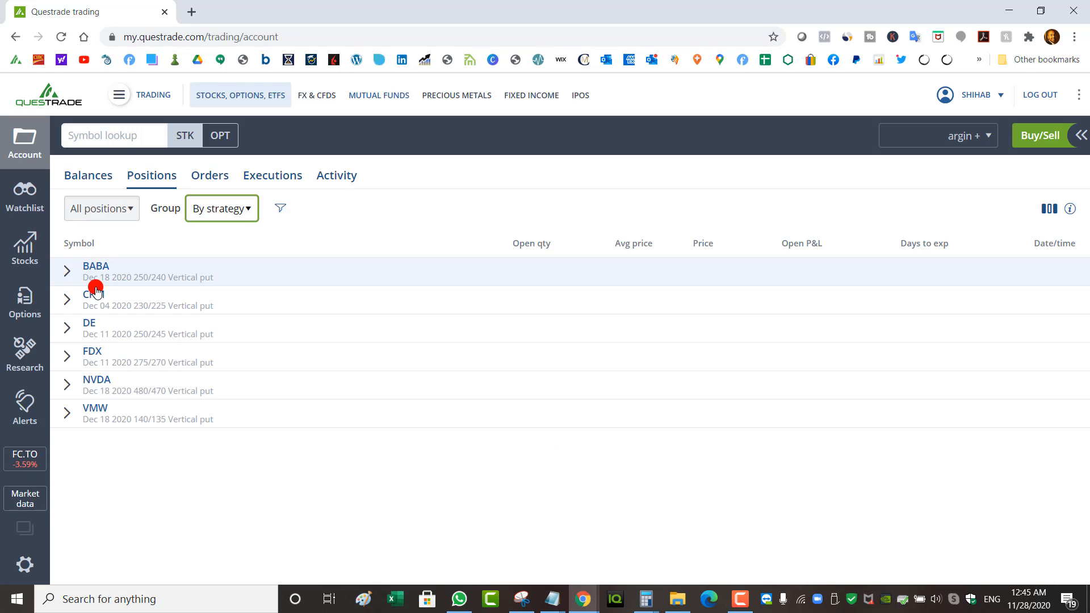
# - Expand the BABA Dec 18 2020 250/240 vertical put to view its legs, and regroup the list by position
pyautogui.click(96, 267)
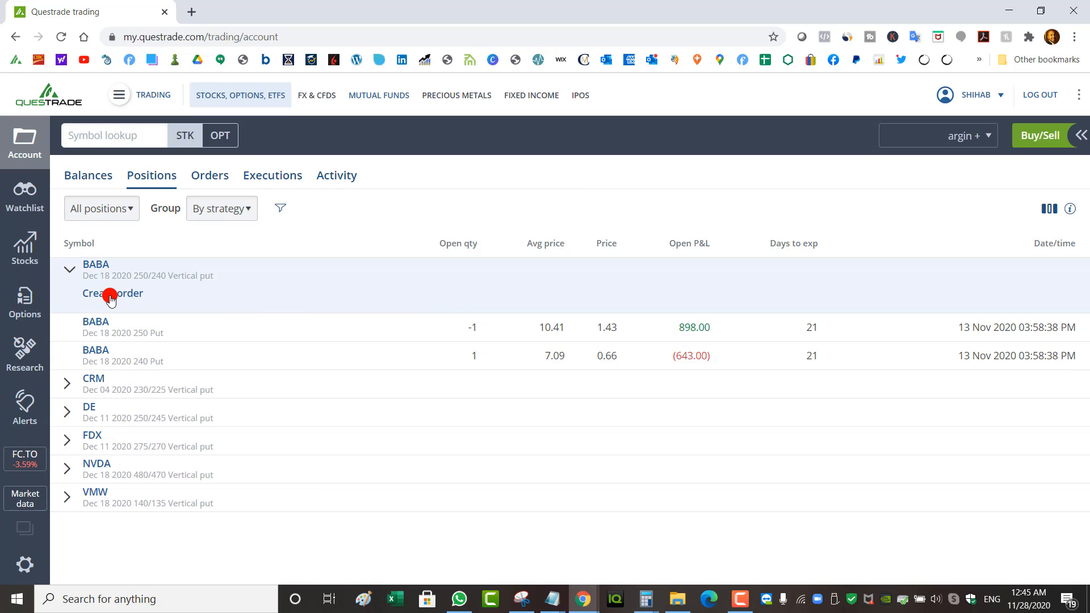
pyautogui.click(219, 209)
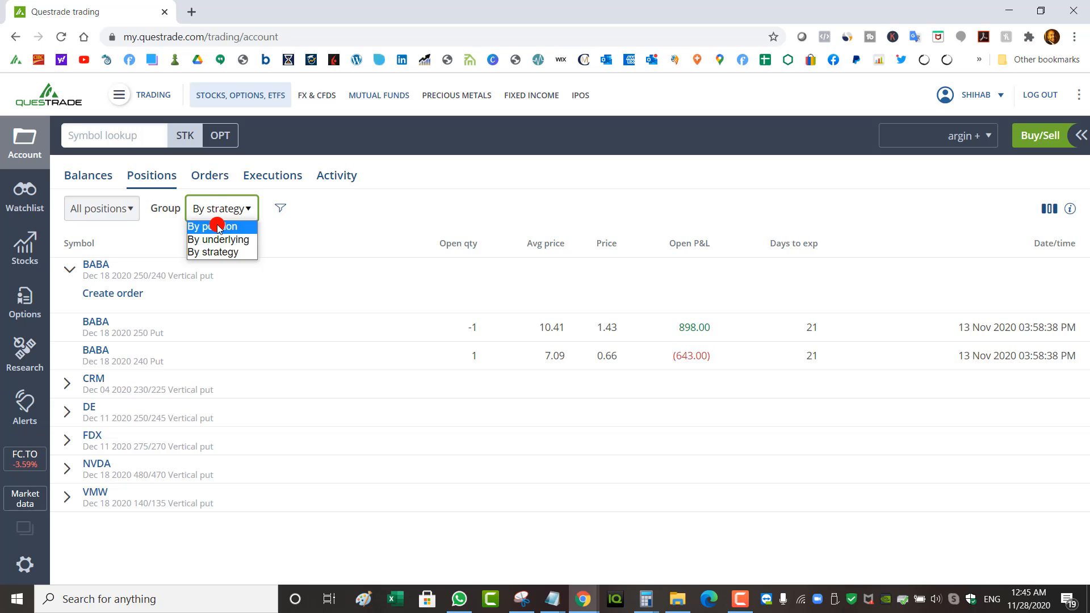
pyautogui.click(217, 226)
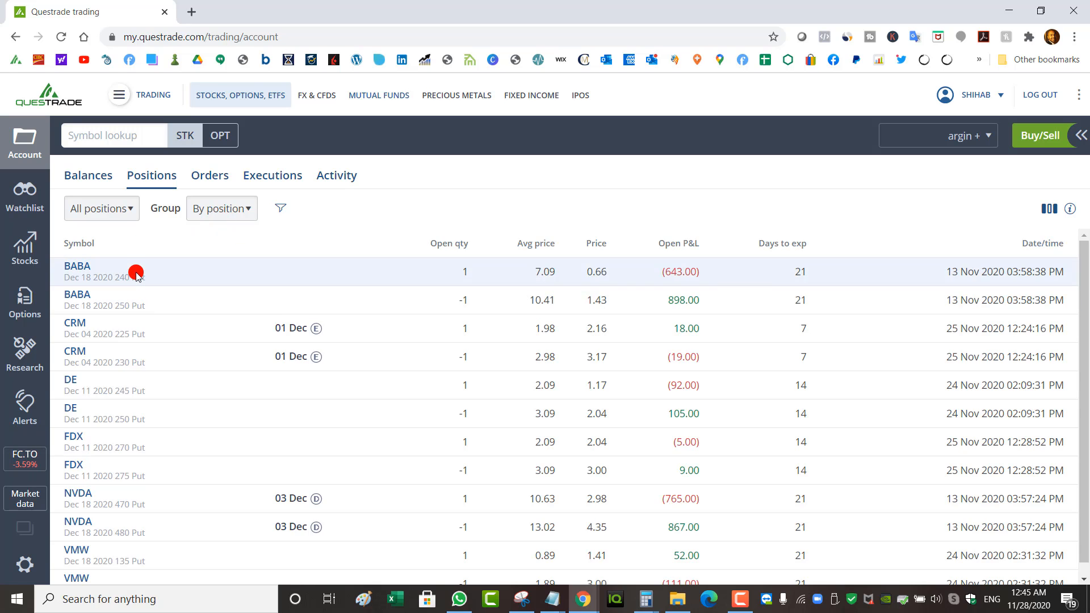
# - Group the positions by strategy and create an order from the BABA 250/240 vertical put
pyautogui.click(222, 208)
pyautogui.click(226, 256)
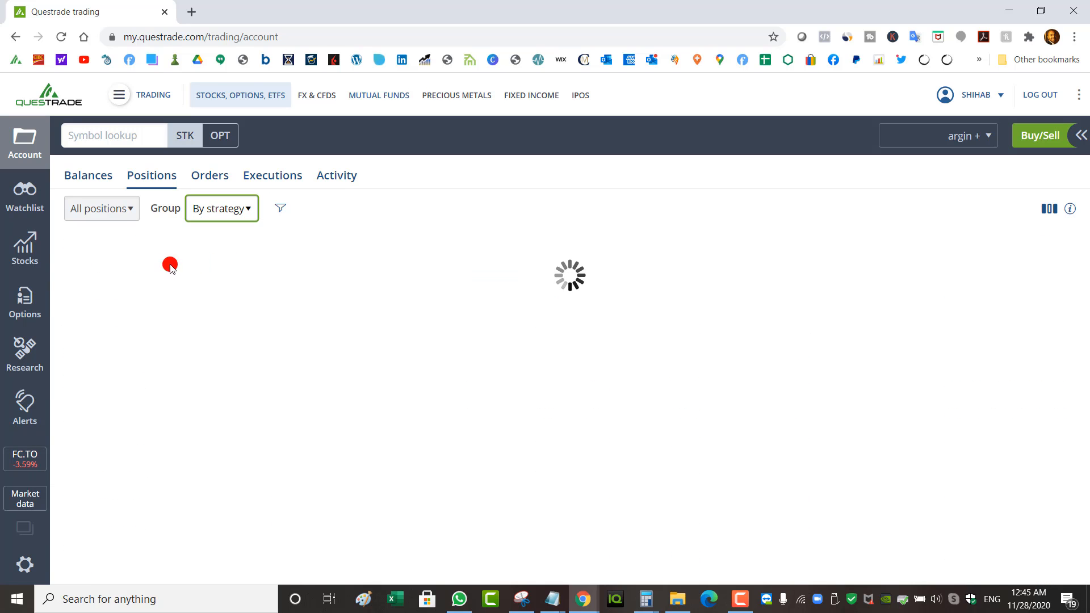
pyautogui.click(112, 266)
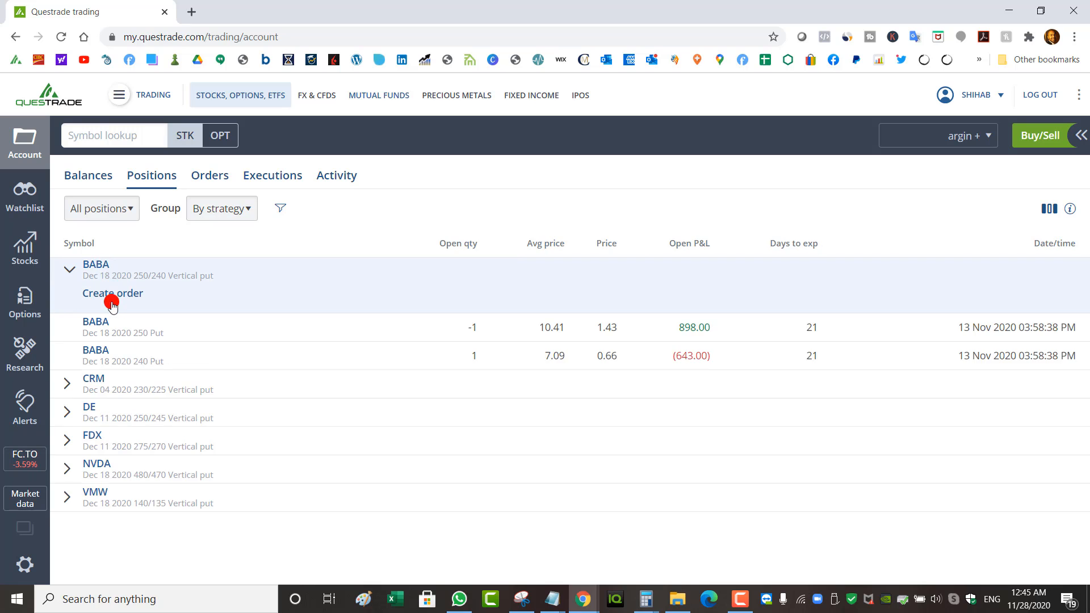
pyautogui.click(121, 294)
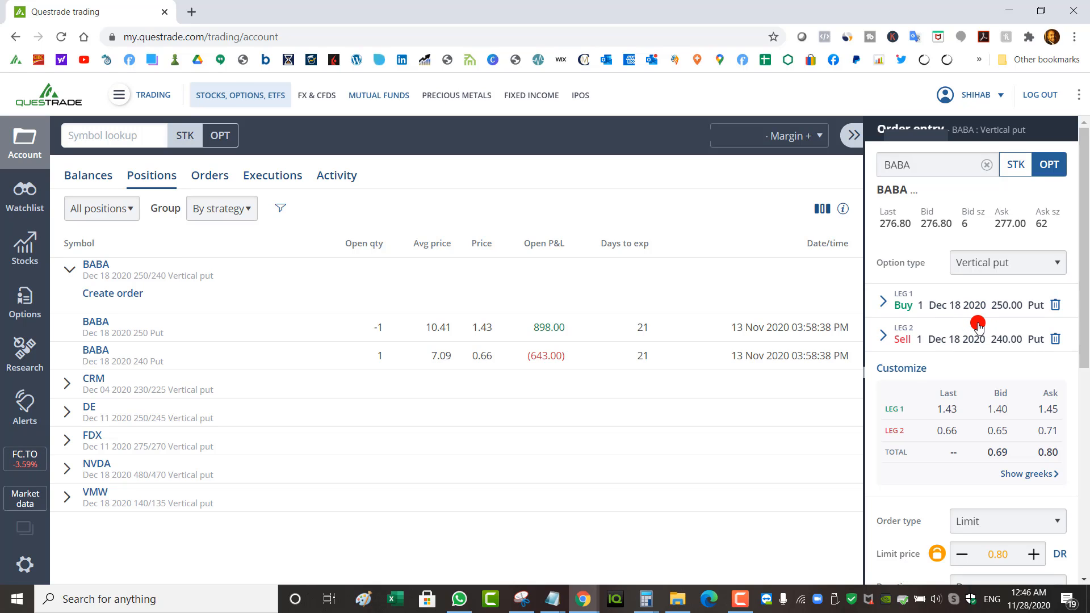
# - Convert the BABA order to a custom strategy and add two more put legs
pyautogui.click(915, 369)
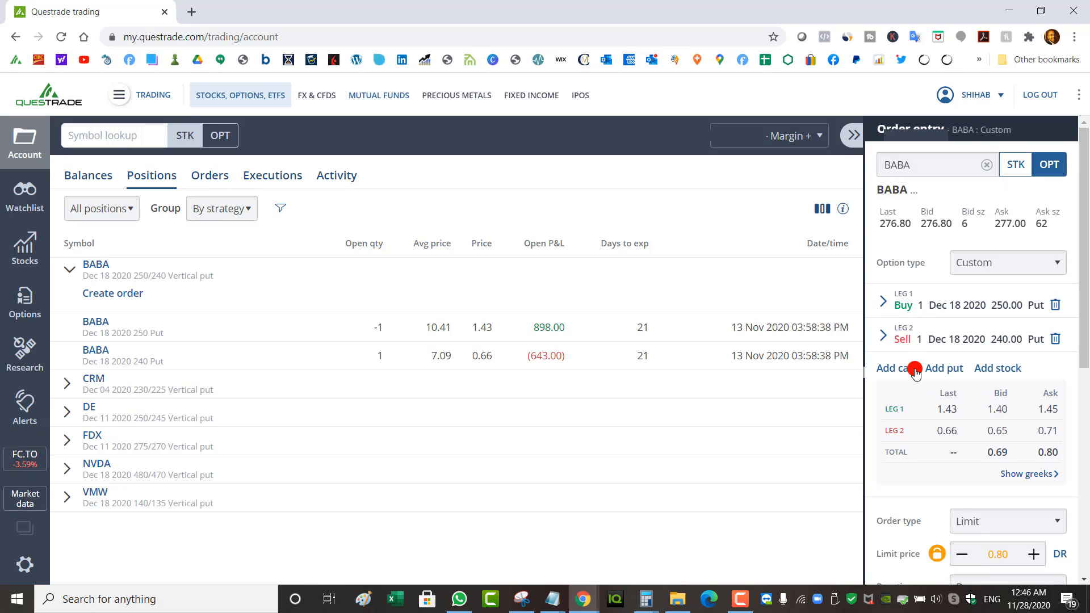
pyautogui.click(946, 369)
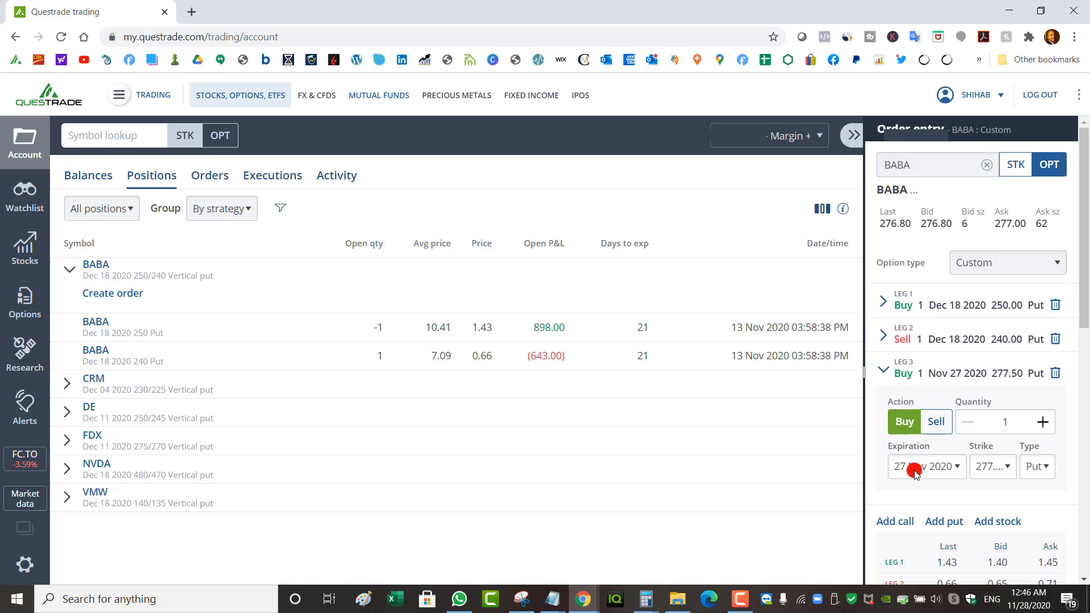
pyautogui.click(937, 522)
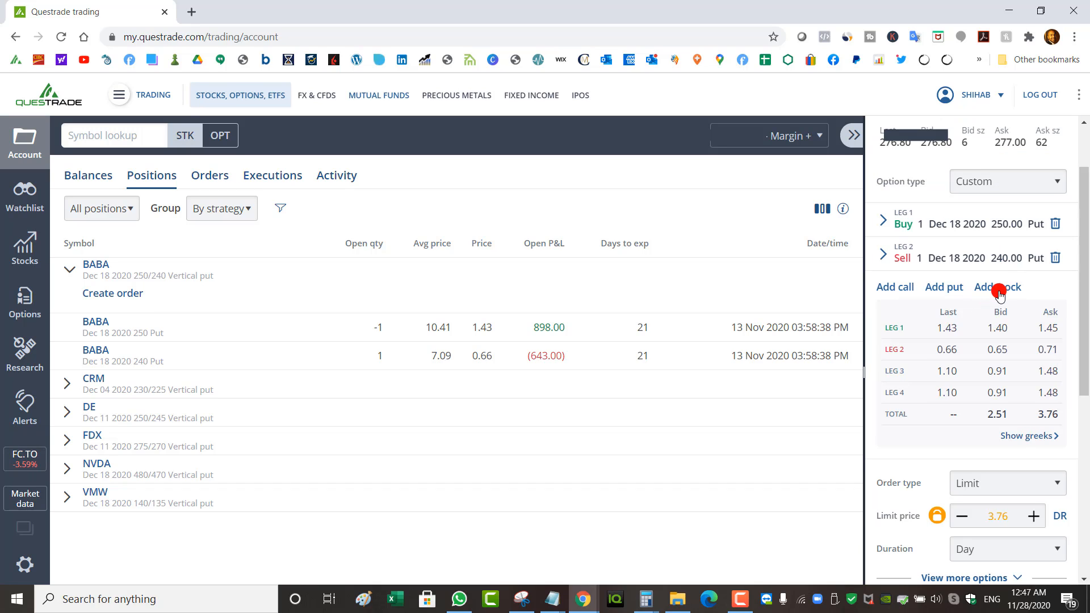
# - Add a buy leg of 100 BABA shares and a Nov 27 2020 277.50 put leg, and collapse both legs' details
pyautogui.click(999, 290)
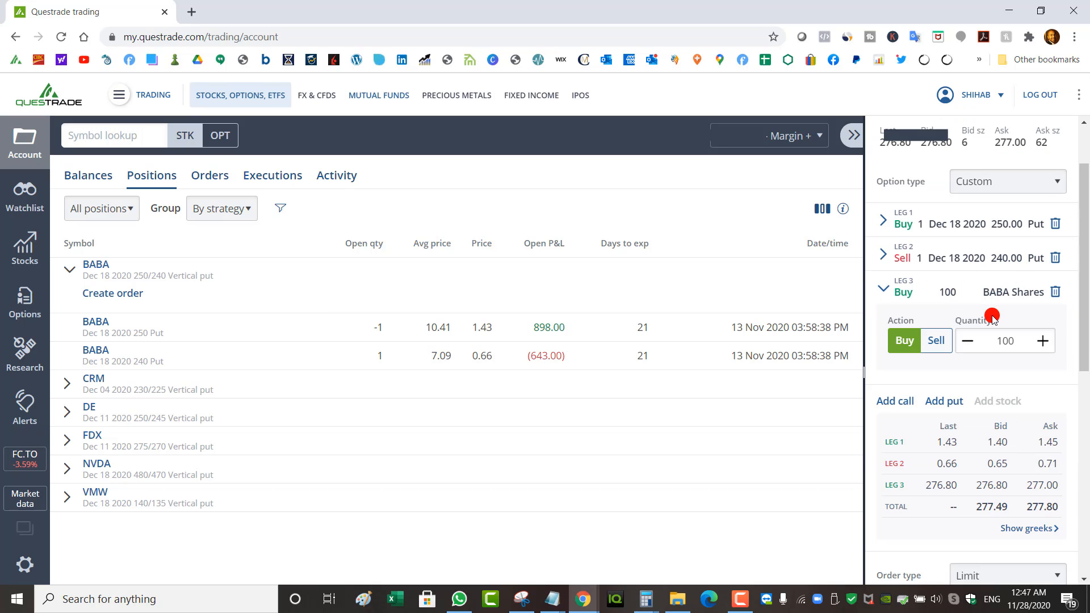
pyautogui.click(944, 401)
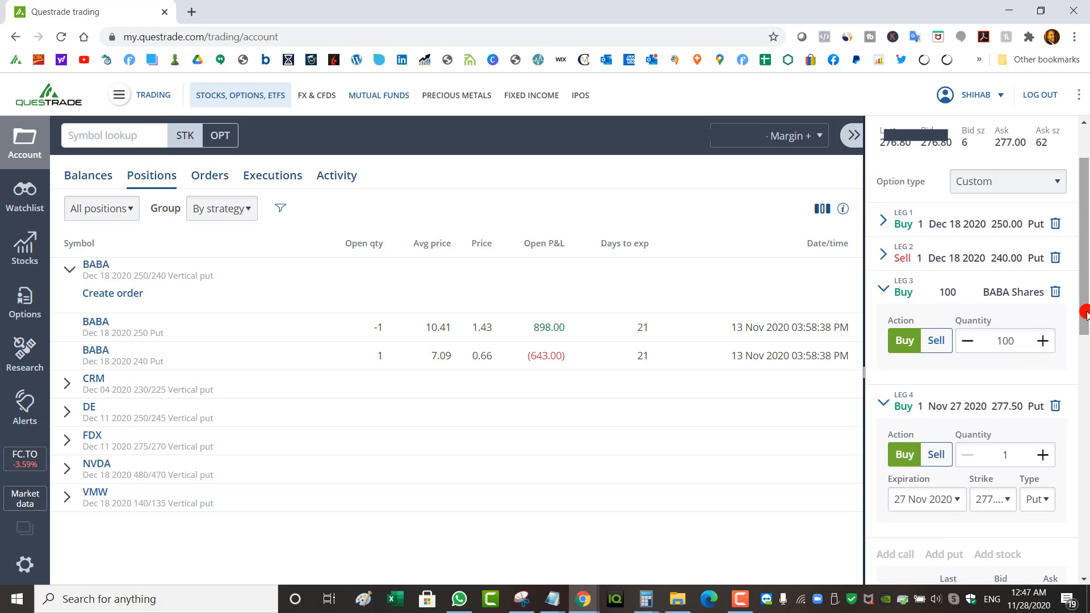
pyautogui.scroll(-2, 982, 440)
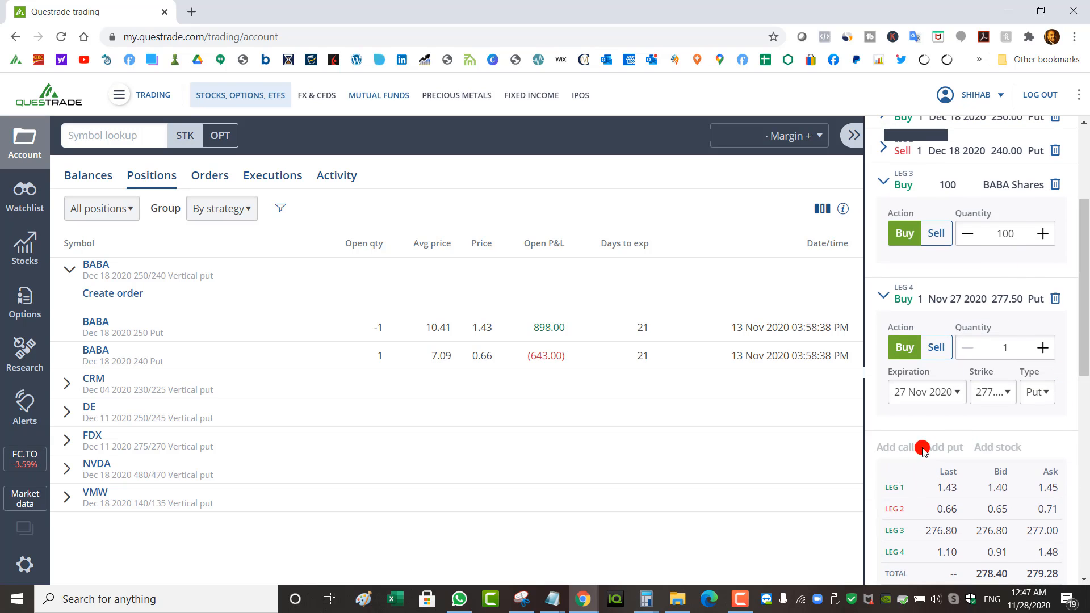
pyautogui.moveTo(1081, 278); pyautogui.dragTo(1079, 250)
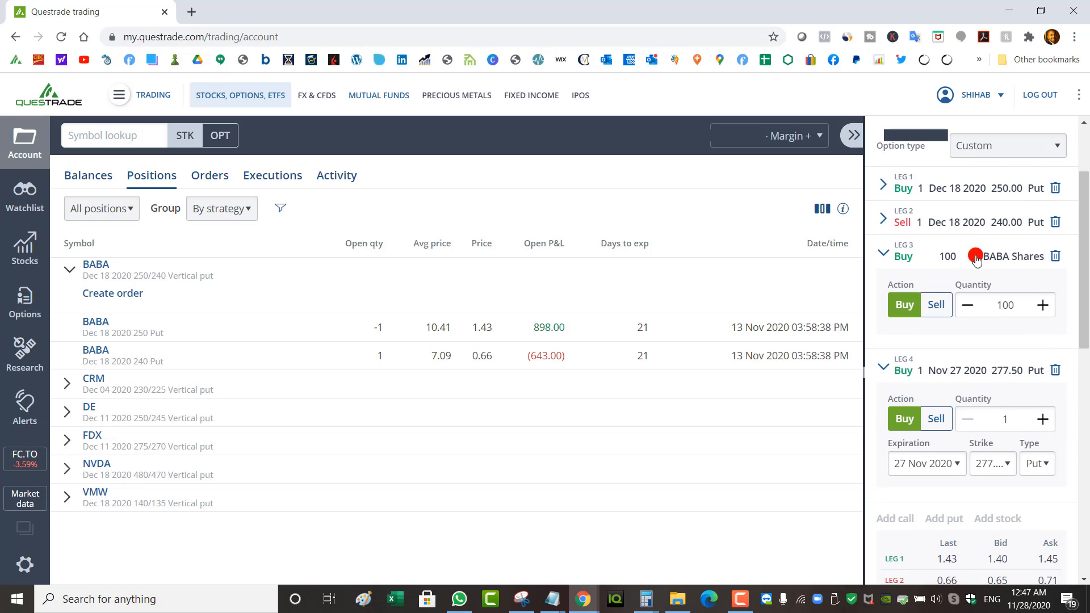
pyautogui.click(885, 258)
pyautogui.click(887, 288)
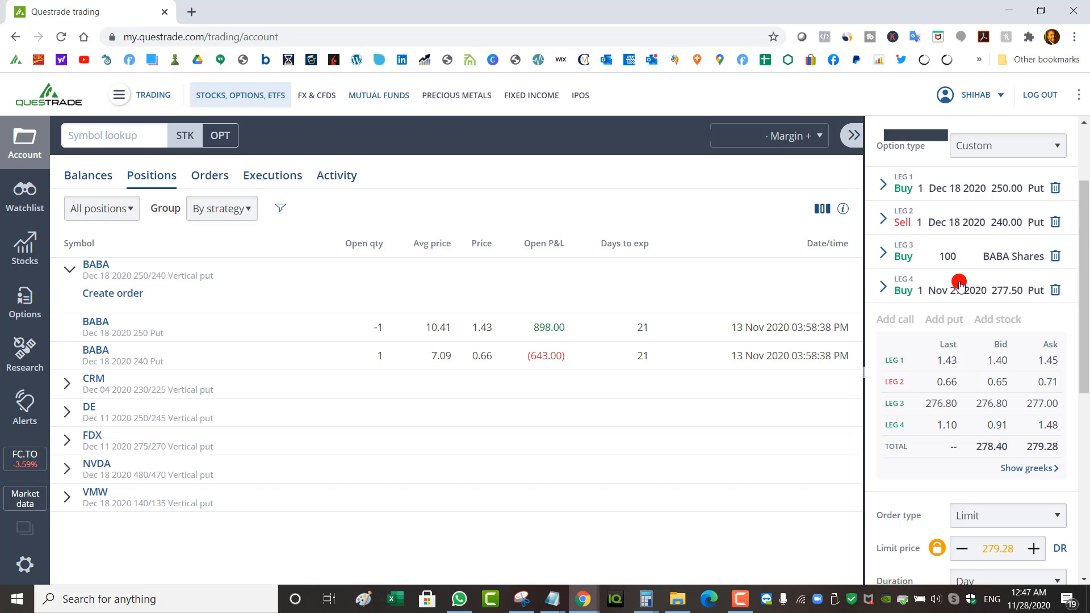
pyautogui.scroll(2, 955, 278)
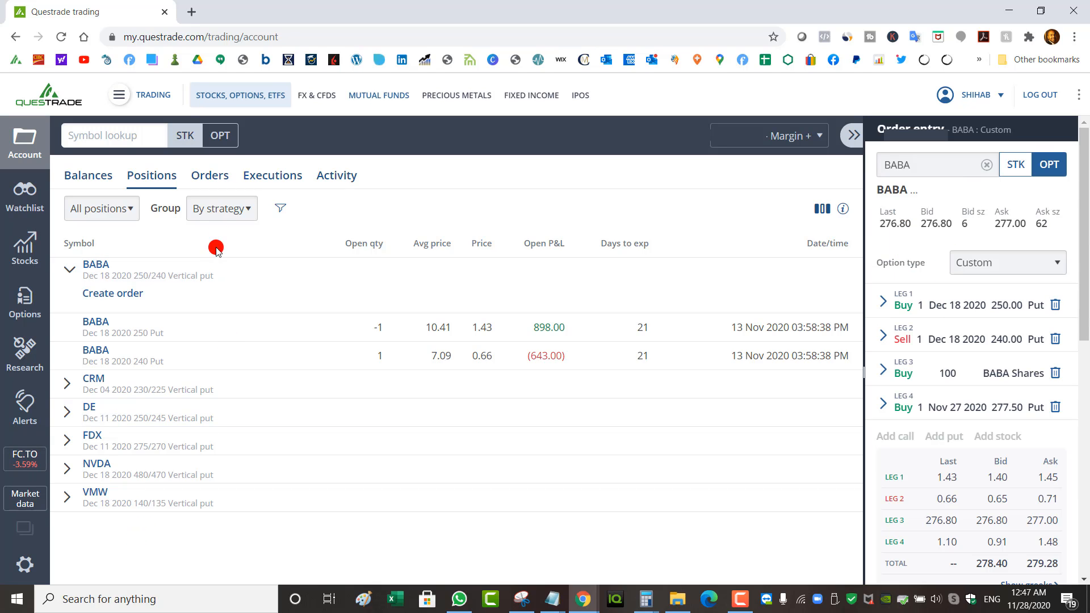
# - Group the positions list by position with the custom BABA order still open
pyautogui.click(223, 209)
pyautogui.click(222, 228)
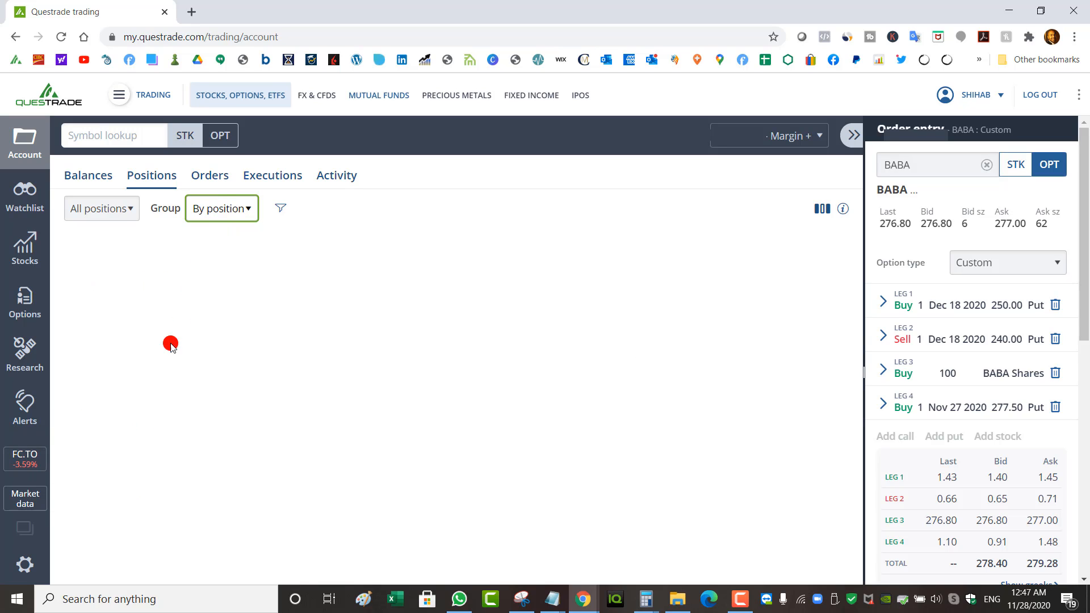
# - Examine the account preferences for showing closed positions, checking the positions list in between
pyautogui.click(23, 565)
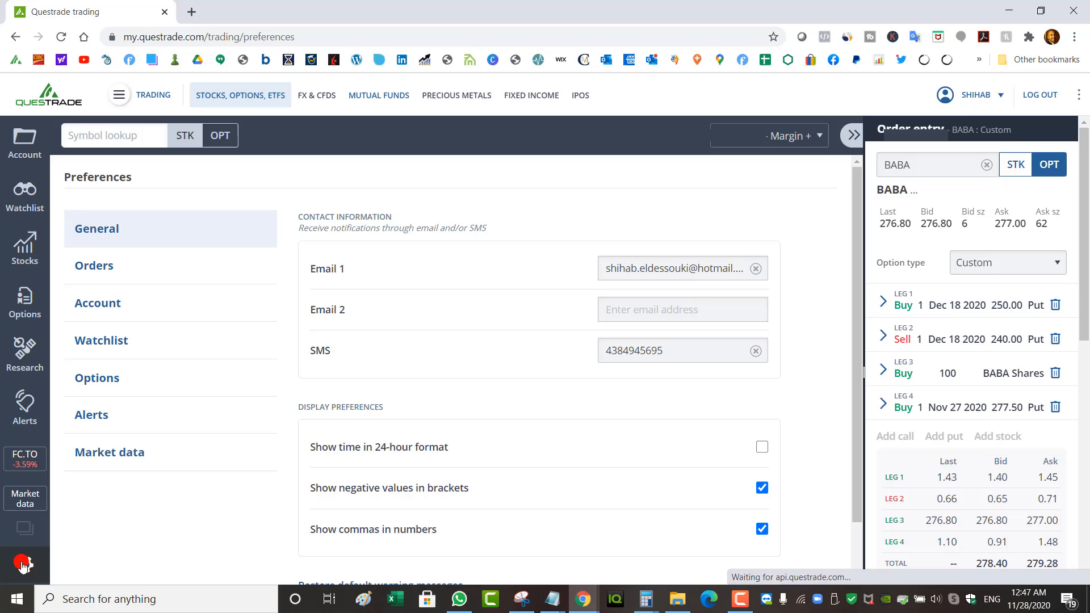
pyautogui.click(123, 307)
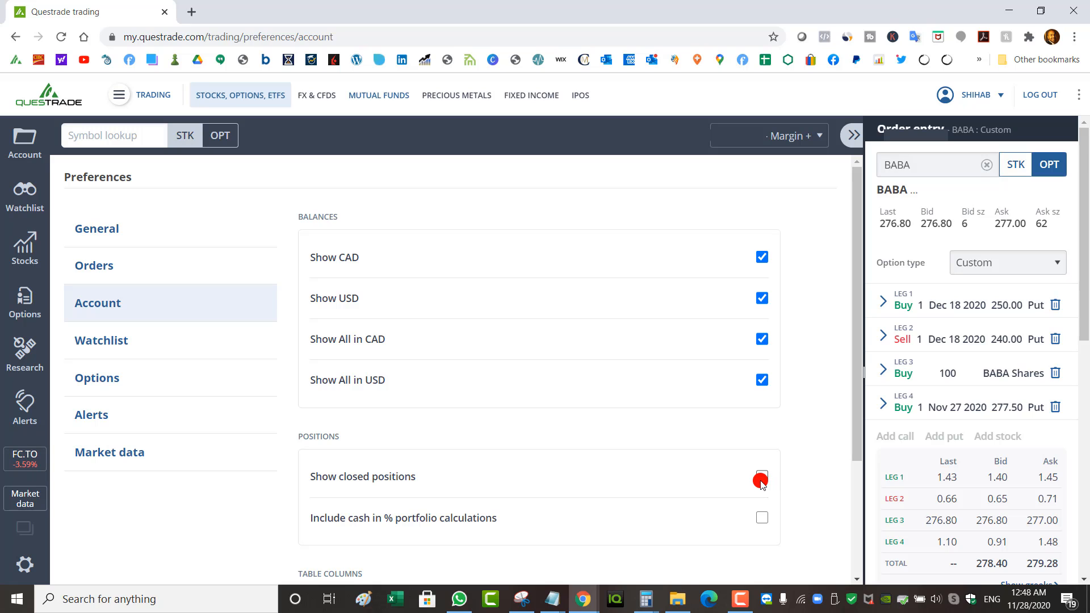
pyautogui.click(25, 143)
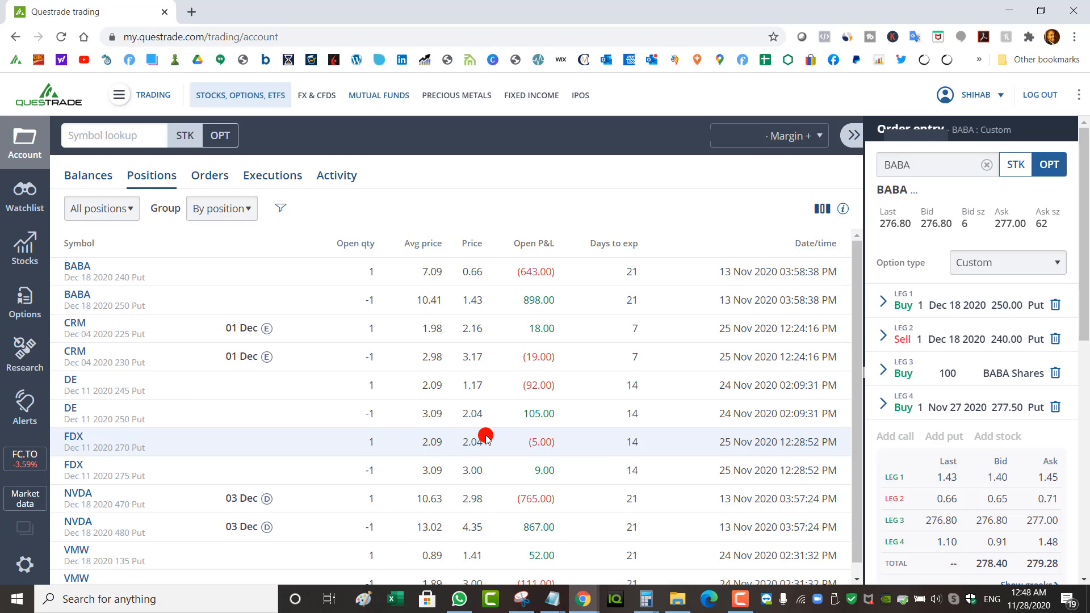
pyautogui.click(18, 562)
pyautogui.click(105, 297)
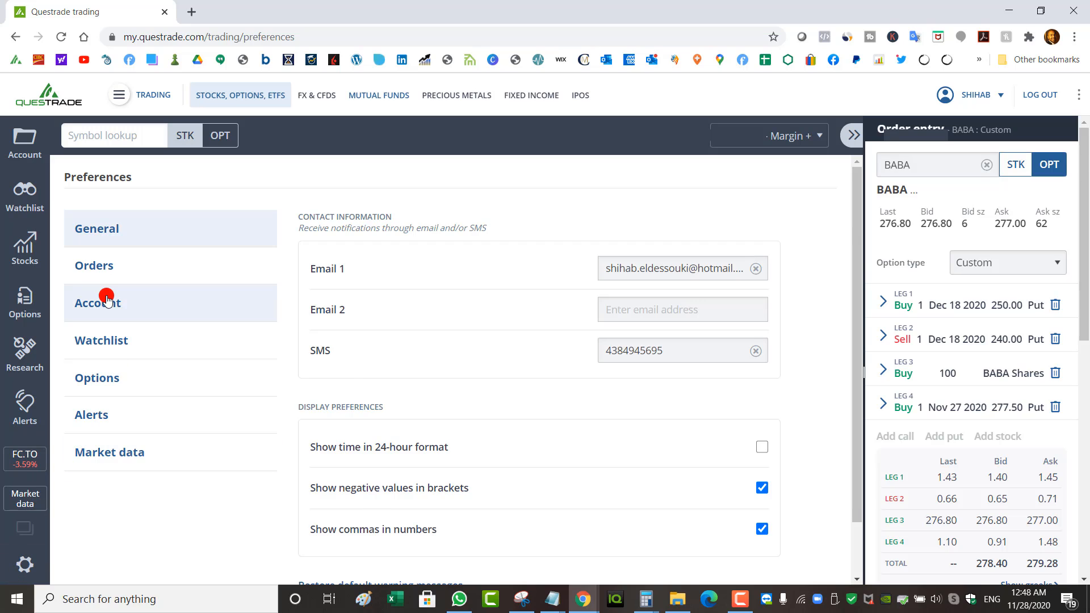
pyautogui.click(361, 476)
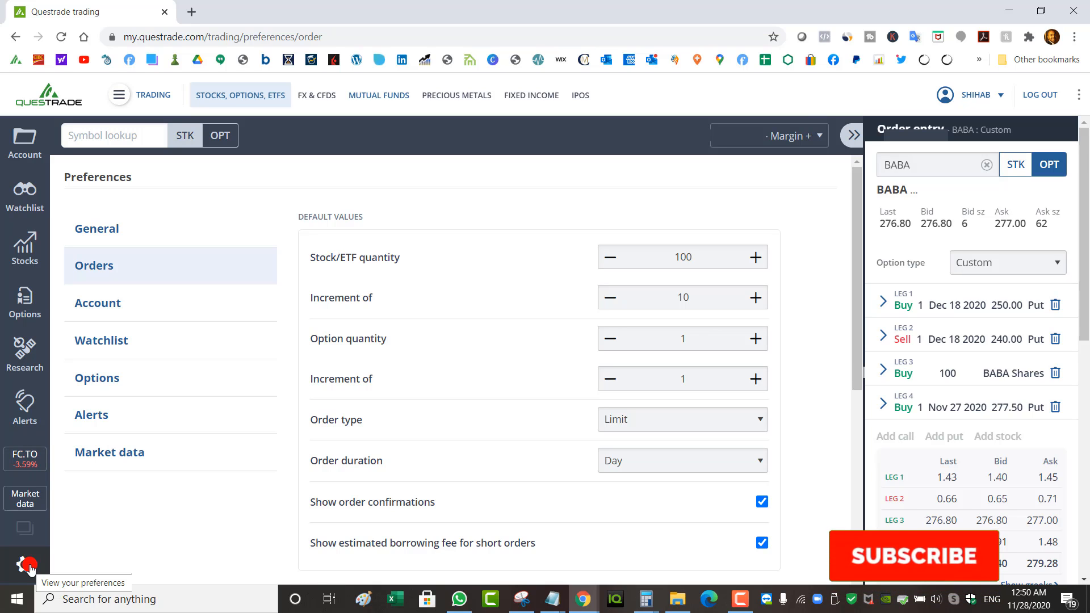
# - Examine the default order values in the order preferences, including the available order types
pyautogui.click(27, 567)
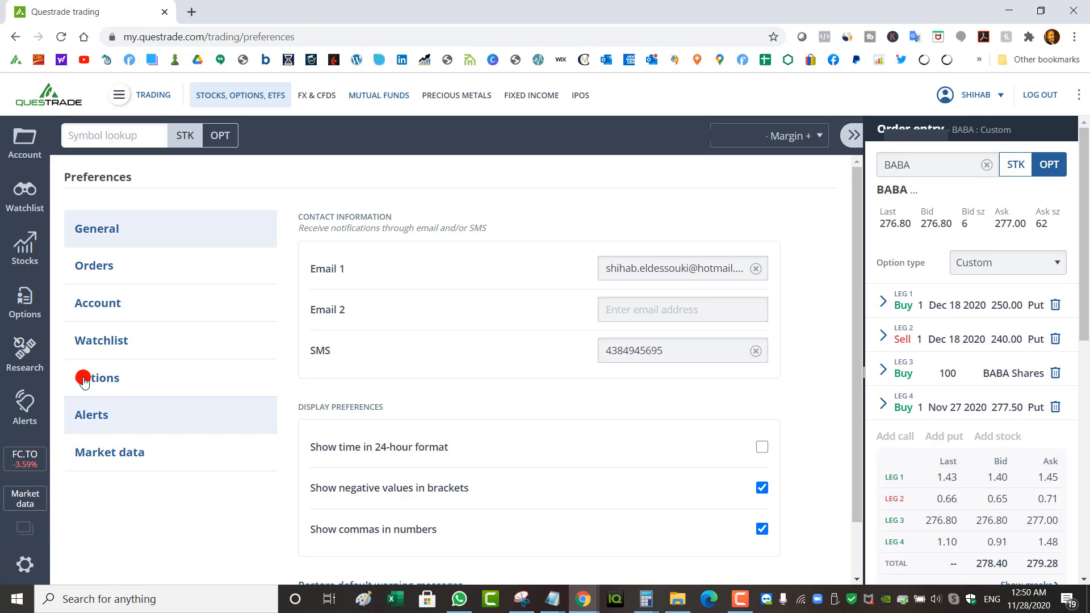
pyautogui.click(133, 267)
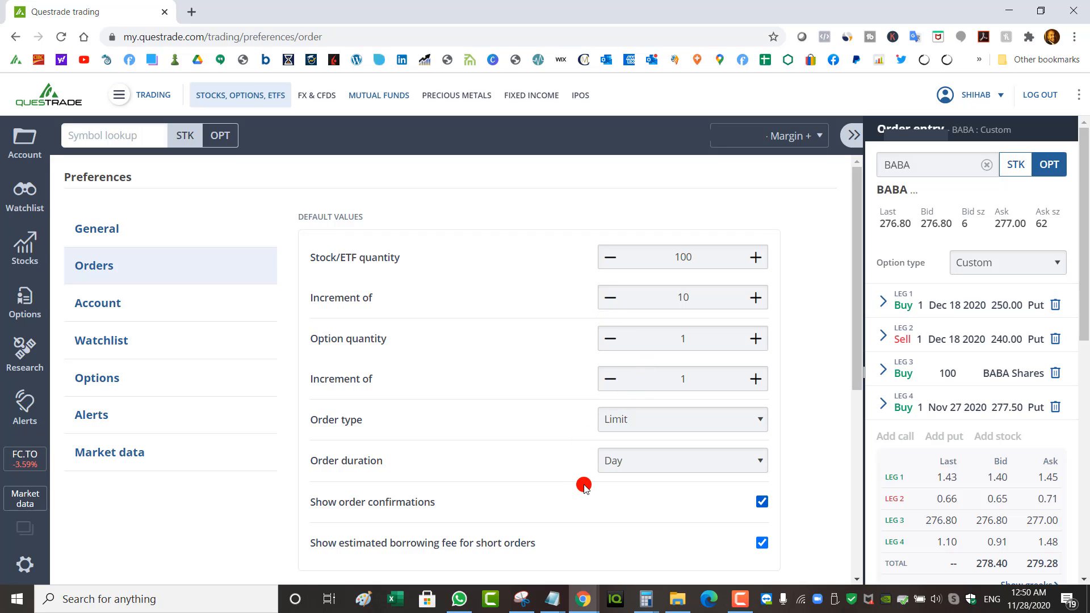
pyautogui.click(627, 423)
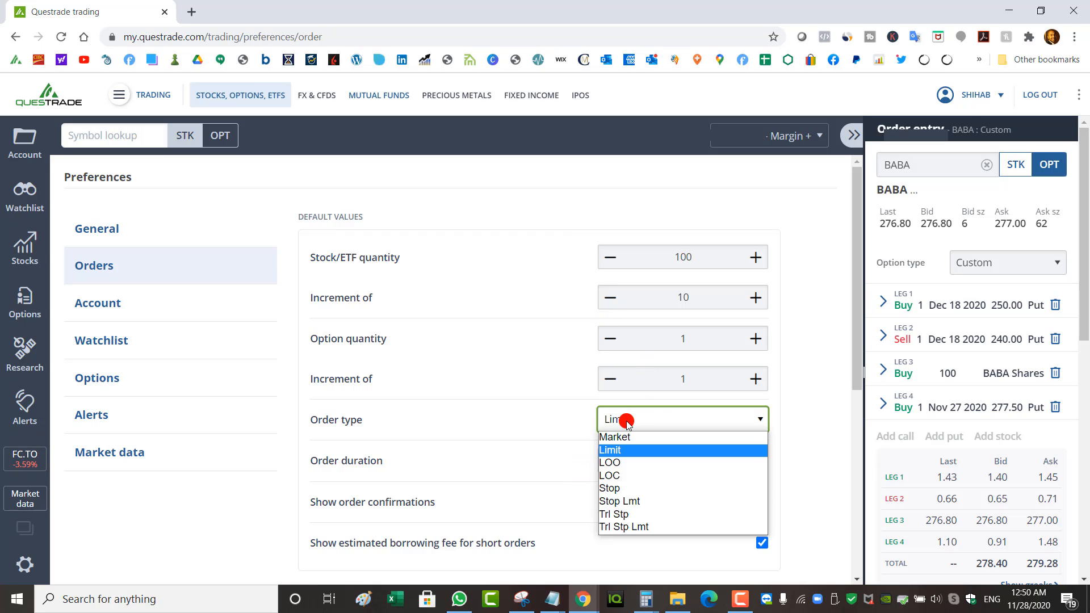
pyautogui.click(627, 421)
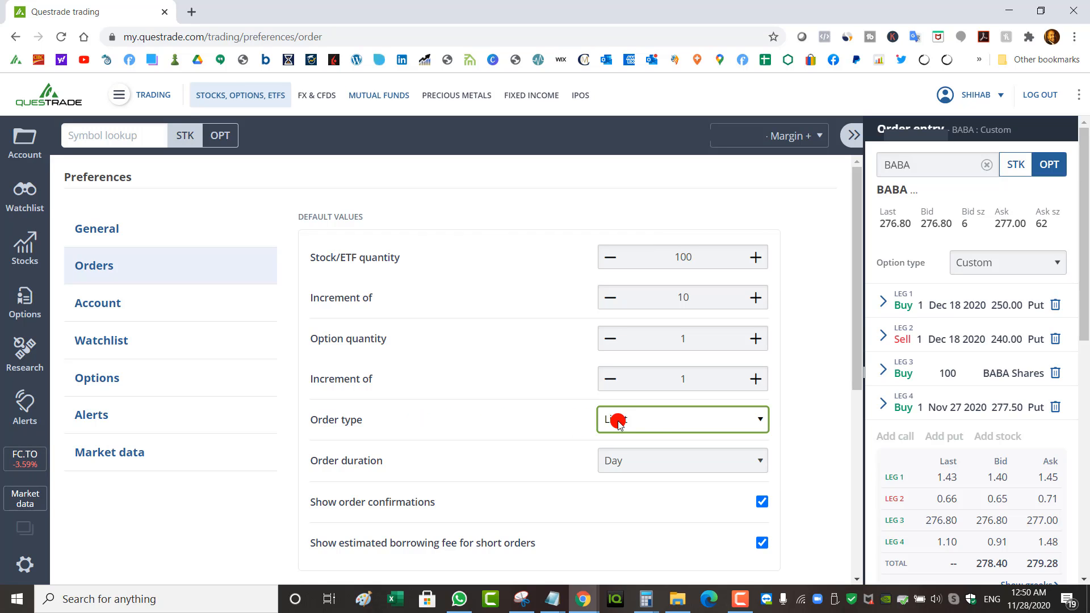
pyautogui.click(659, 419)
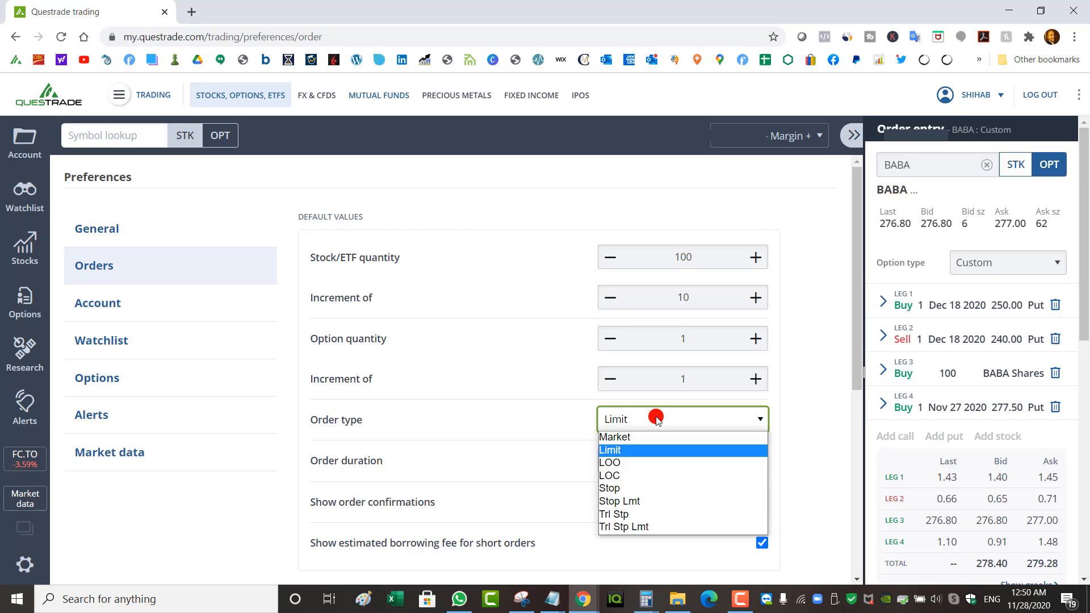
pyautogui.click(657, 419)
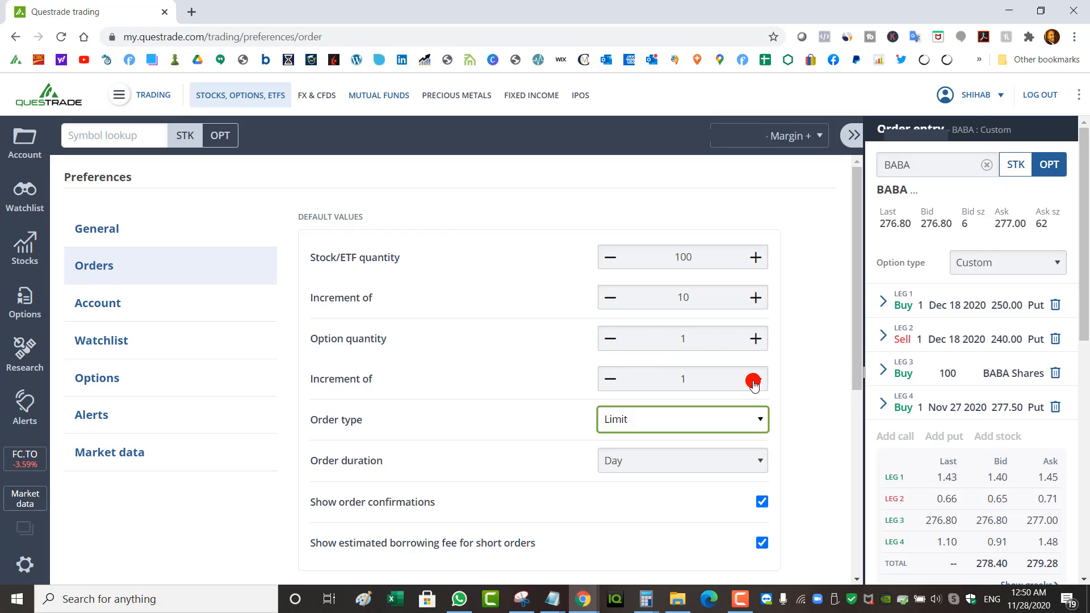
pyautogui.scroll(-6, 852, 389)
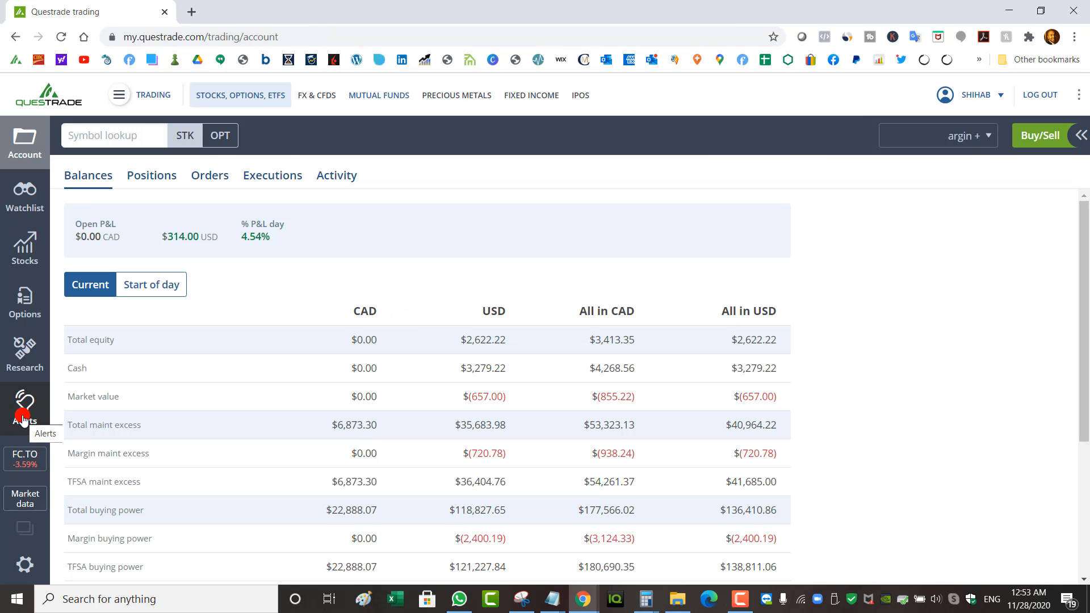
# - Begin a new custom alert from the alerts page and bring up its recently quoted symbols
pyautogui.click(23, 419)
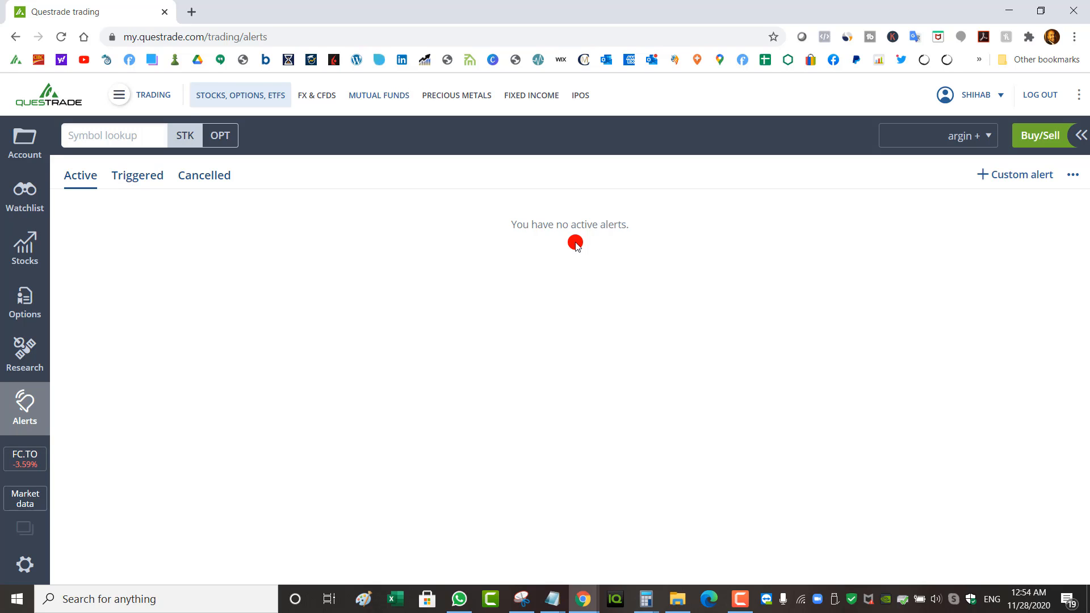
pyautogui.click(1025, 180)
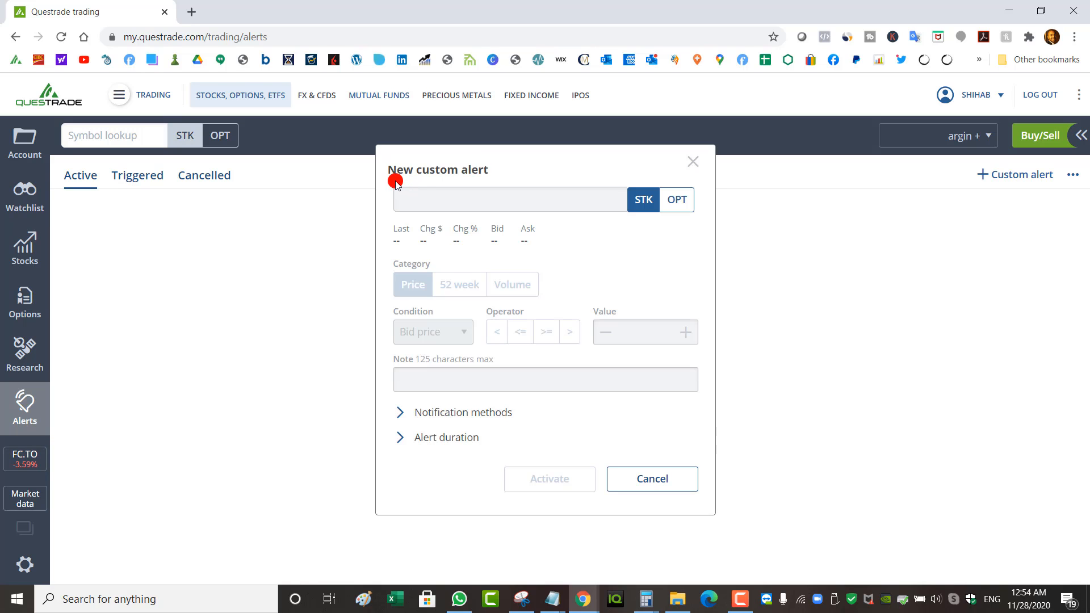
pyautogui.click(423, 197)
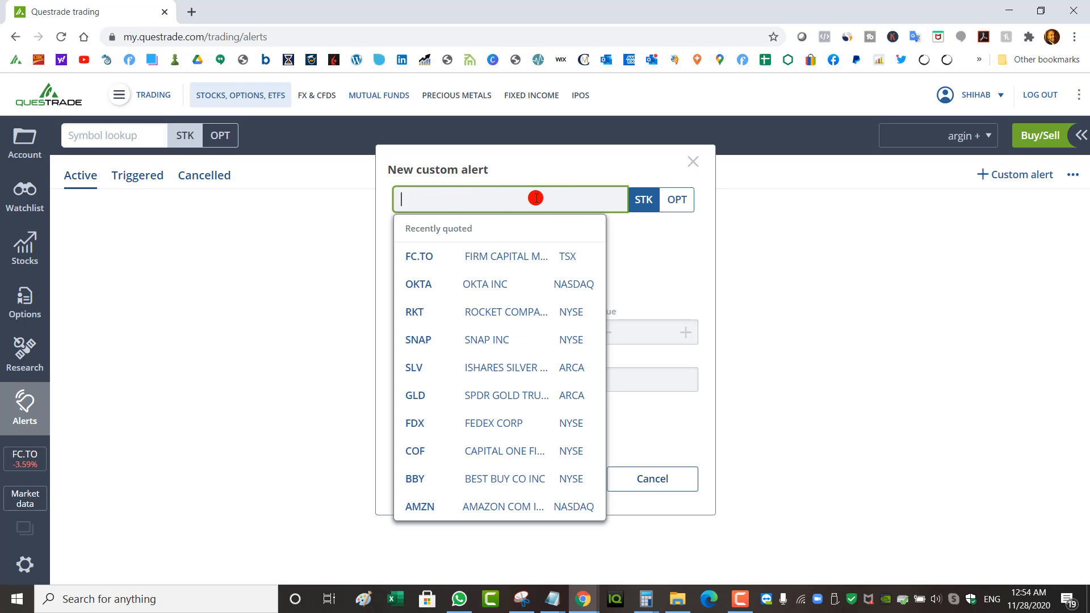
# - Examine the option contract fields of the new alert, including the call or put choice, and return it to a stock alert
pyautogui.click(678, 199)
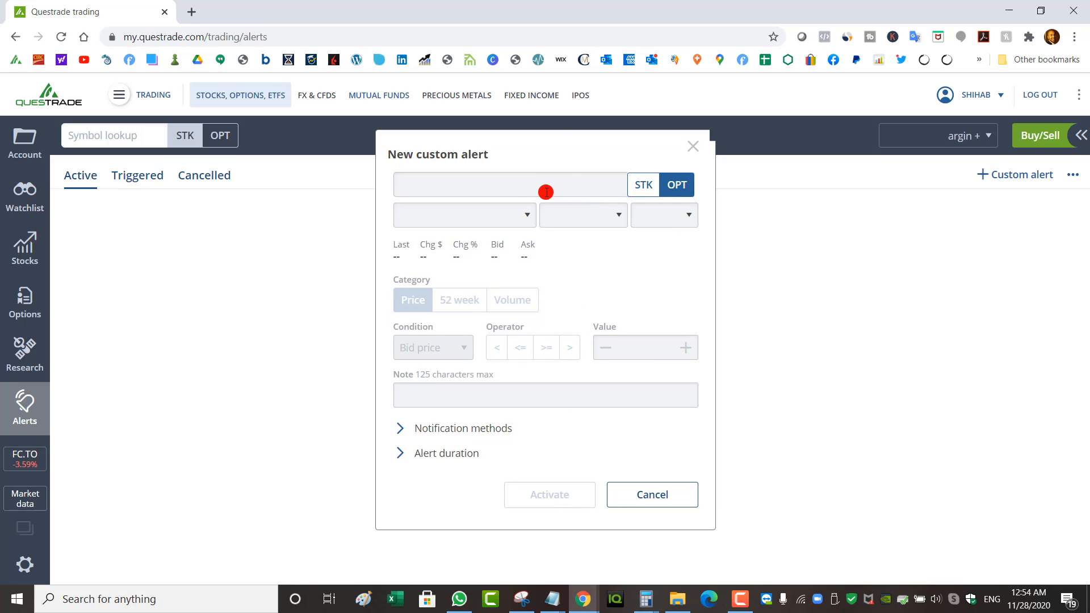
pyautogui.click(515, 211)
pyautogui.click(580, 213)
pyautogui.click(660, 214)
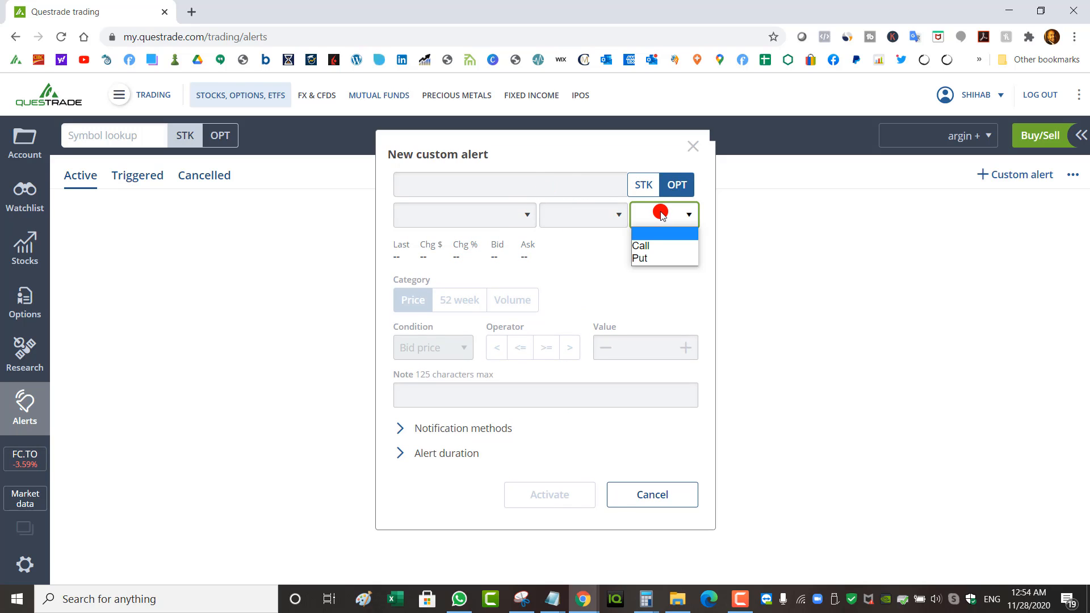
pyautogui.click(660, 214)
pyautogui.click(643, 185)
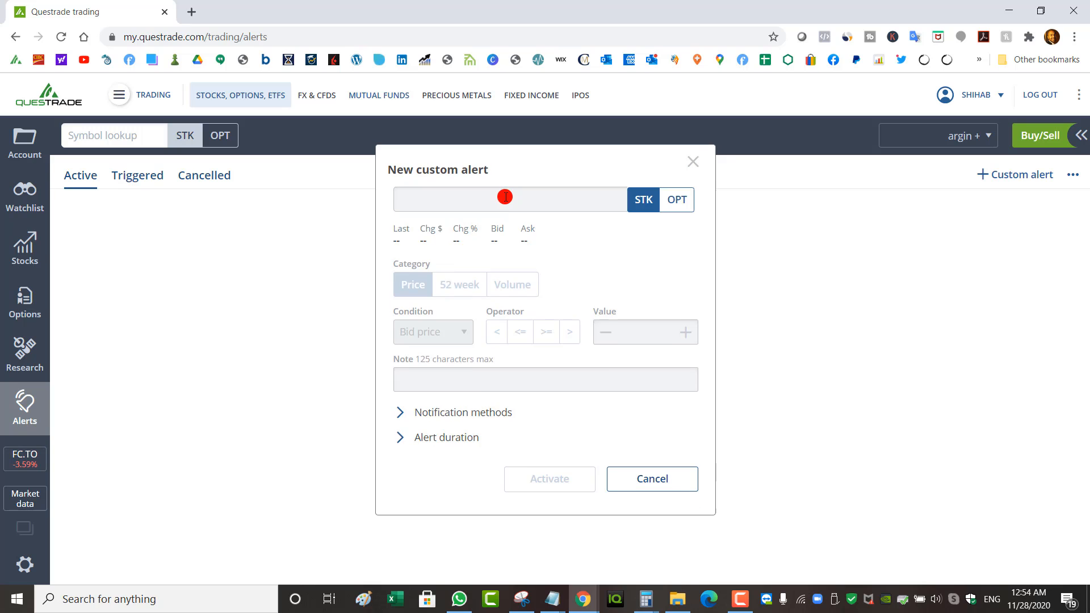
# - Choose the SPY S&P 500 ETF as the alert's stock symbol
pyautogui.click(504, 197)
pyautogui.write('S')
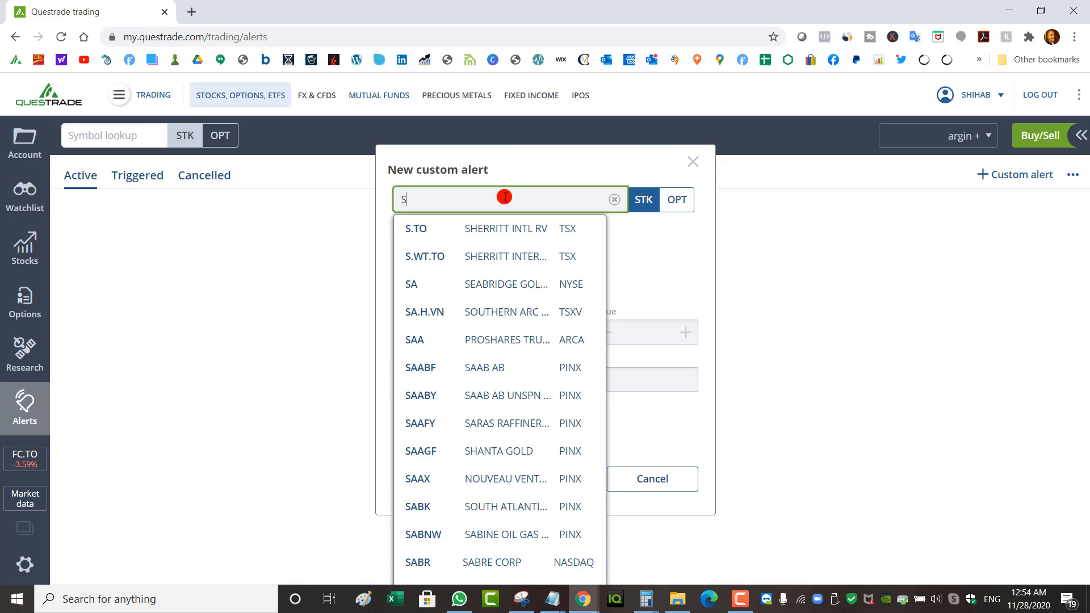
pyautogui.write('PY')
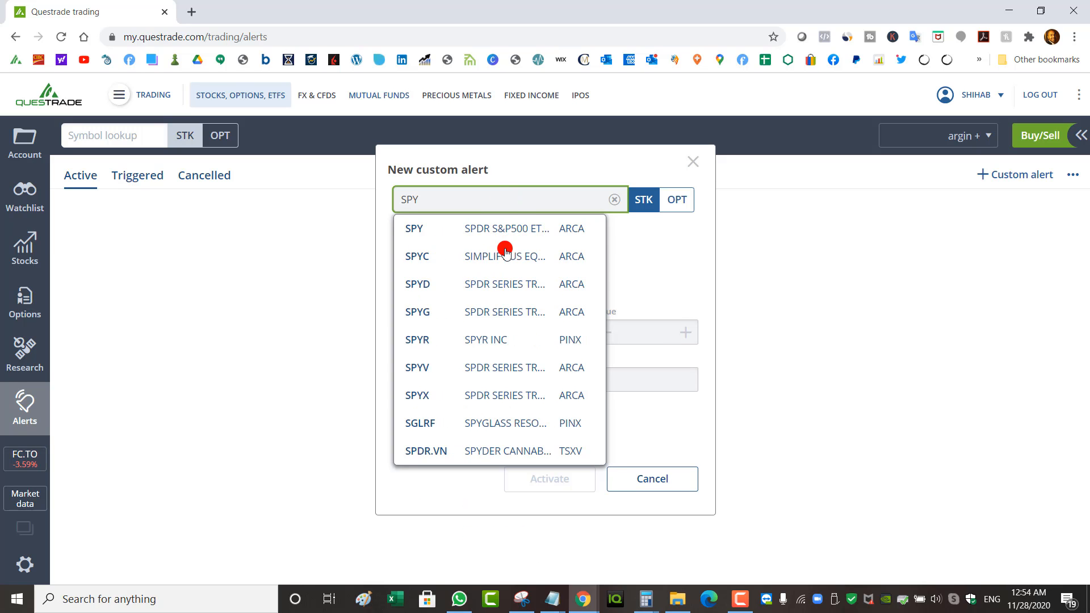
pyautogui.click(503, 228)
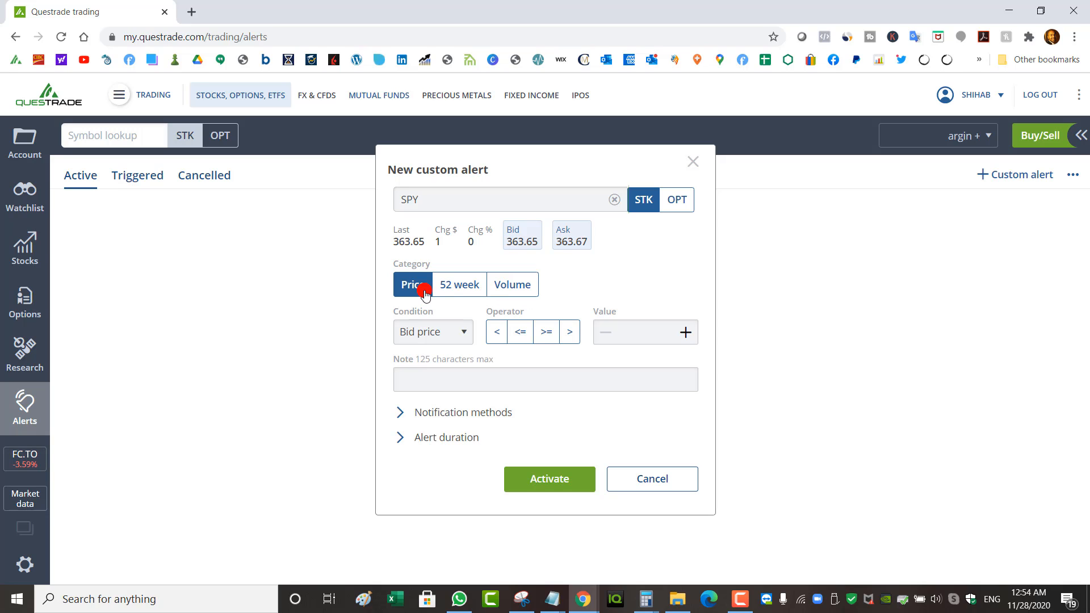
# - Review the available price conditions and set the SPY alert to trigger when the bid price is less than 360
pyautogui.click(467, 342)
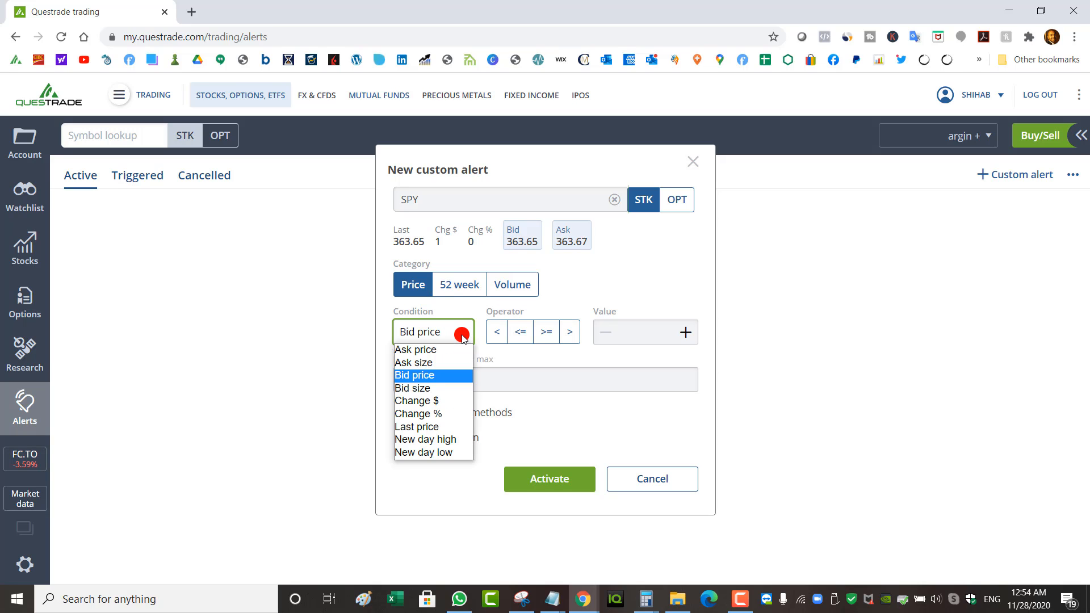
pyautogui.click(462, 335)
pyautogui.click(443, 338)
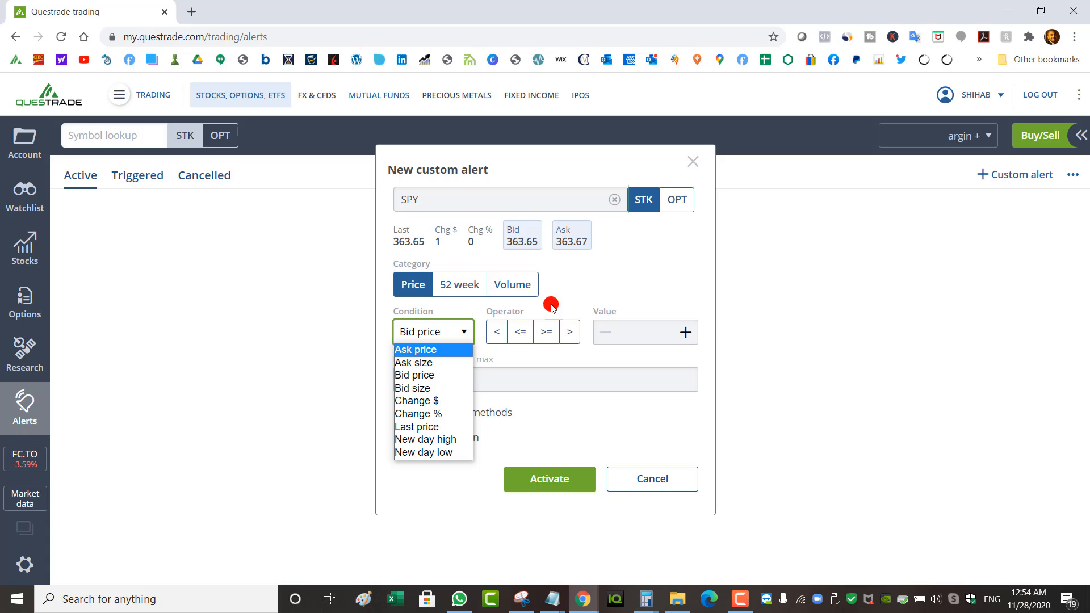
pyautogui.click(611, 292)
pyautogui.click(494, 332)
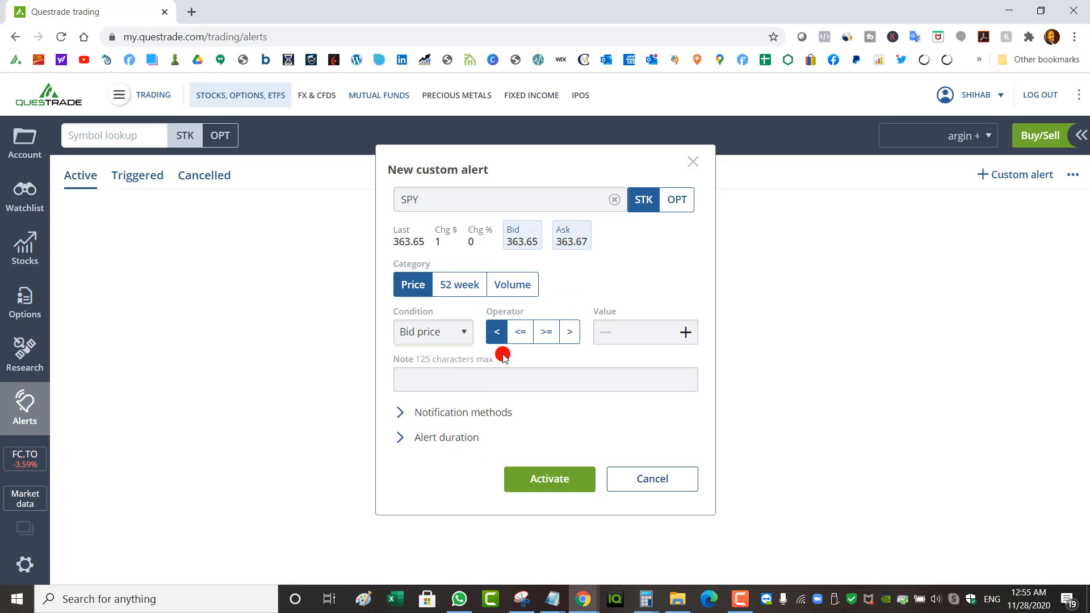
pyautogui.click(623, 337)
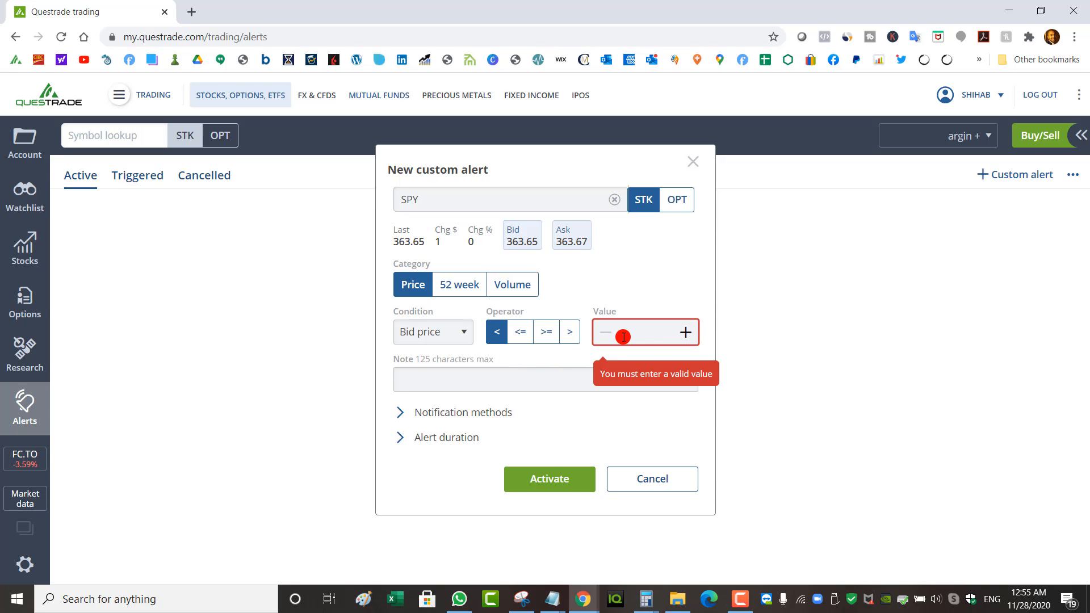
pyautogui.write('360')
pyautogui.press('Tab')
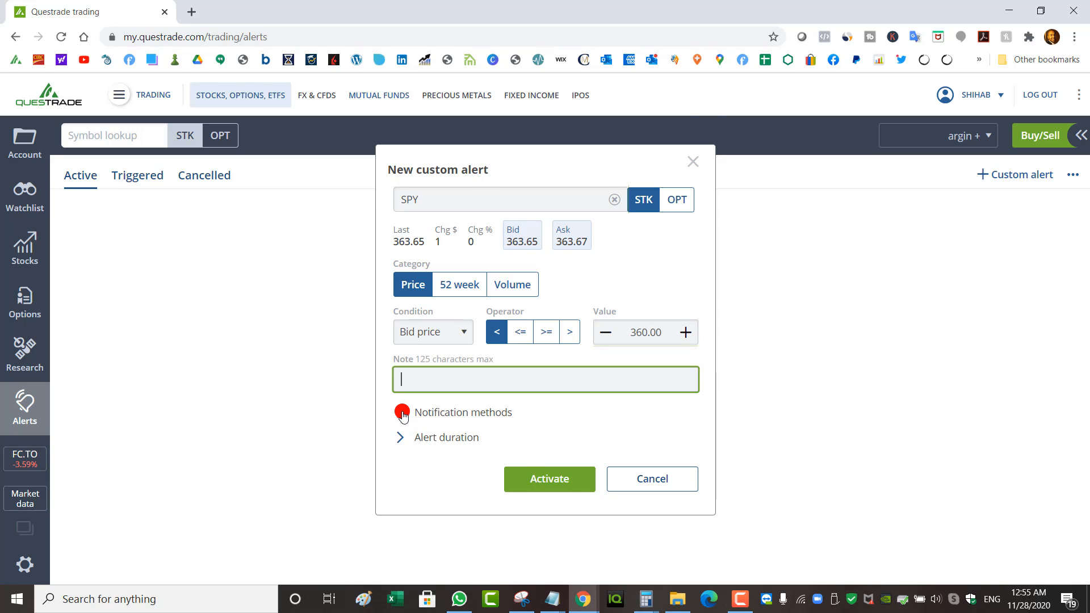
# - Add SMS to the SPY alert's notification methods and reveal the alert duration settings
pyautogui.click(401, 411)
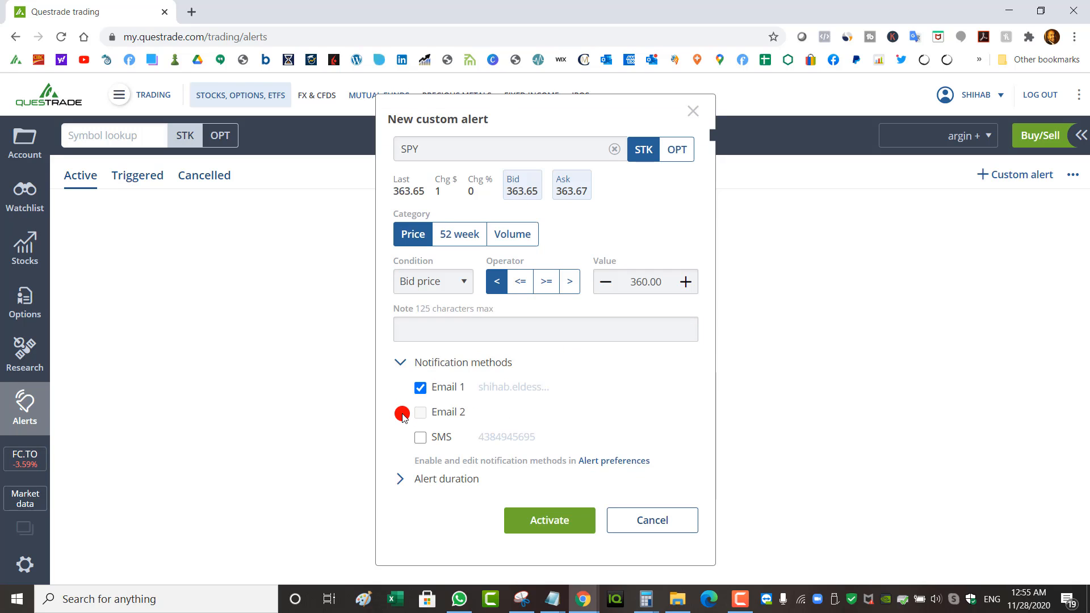
pyautogui.click(420, 438)
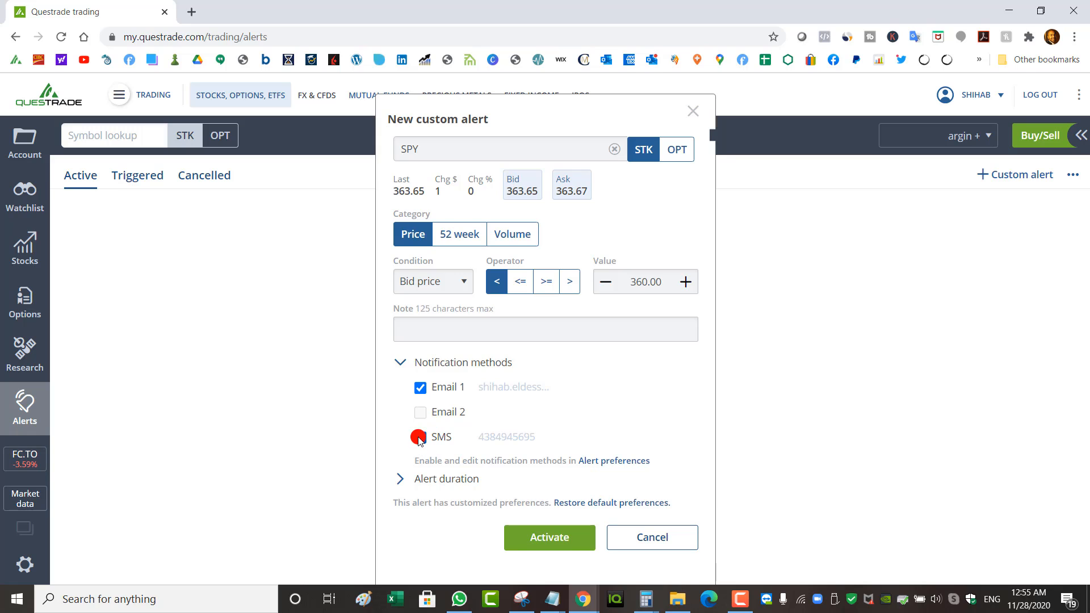
pyautogui.click(400, 482)
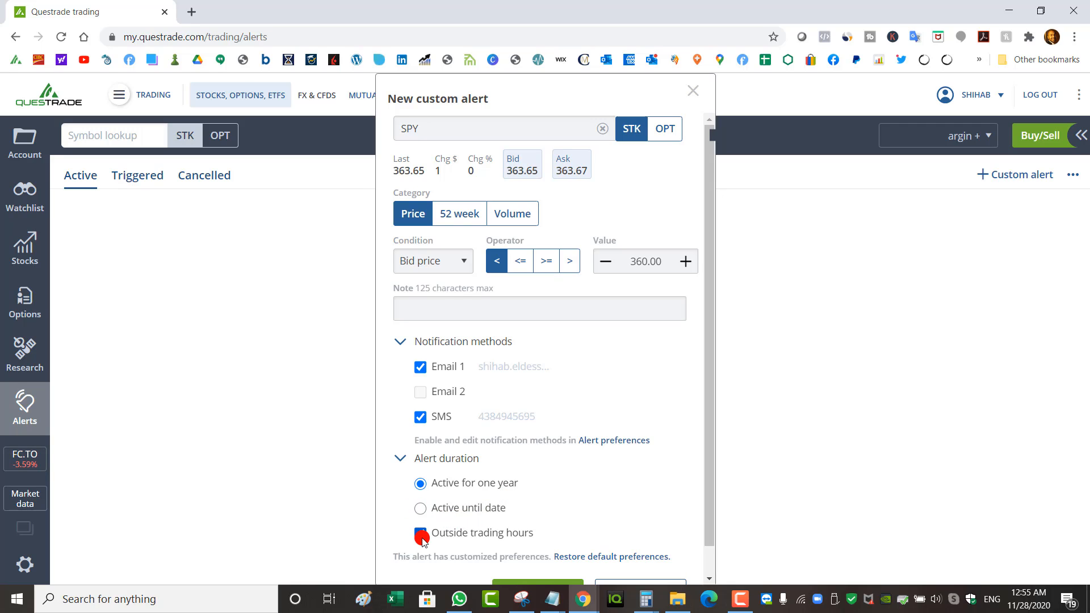
pyautogui.click(446, 309)
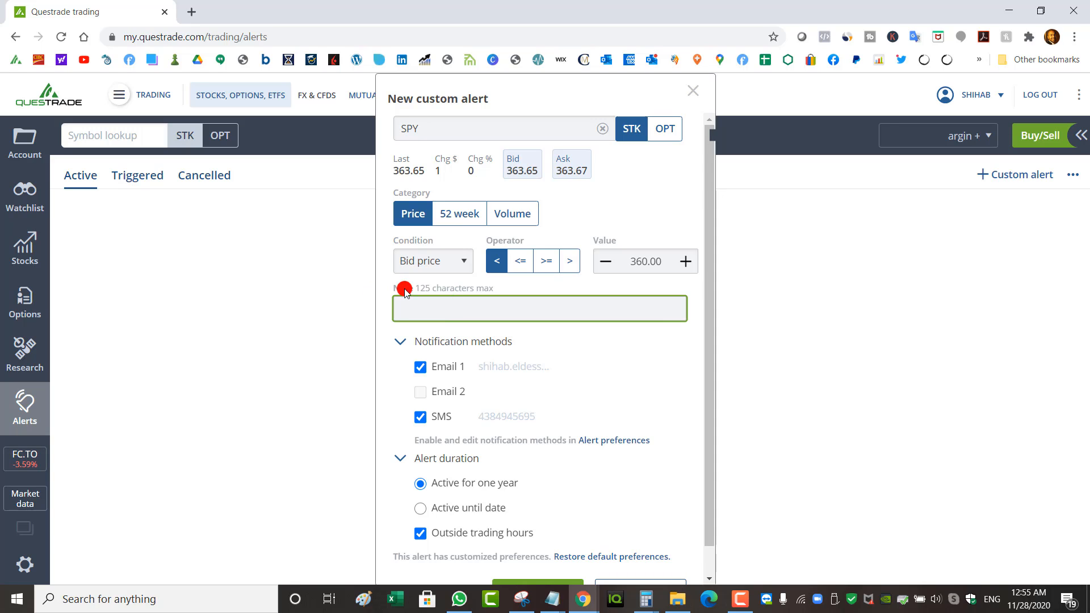
# - Activate the SPY stock alert and delete it from the active alerts list
pyautogui.scroll(-1, 488, 420)
pyautogui.click(557, 561)
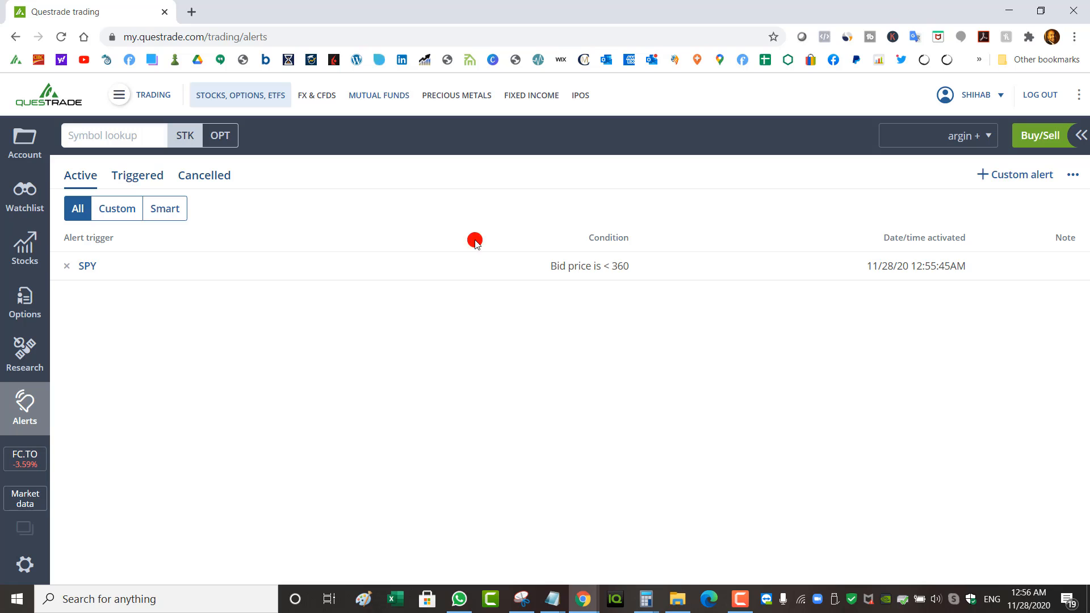
pyautogui.click(66, 269)
# - Start a new custom option alert for the SPY 18 Dec 2020 call with a 360.00 strike
pyautogui.click(999, 175)
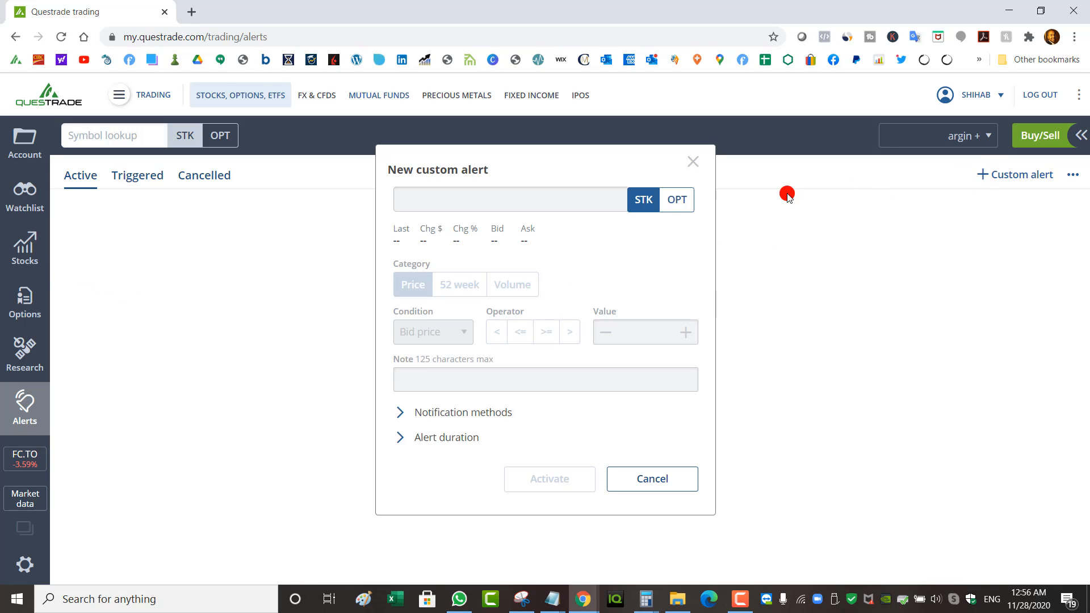
pyautogui.click(673, 201)
pyautogui.click(523, 181)
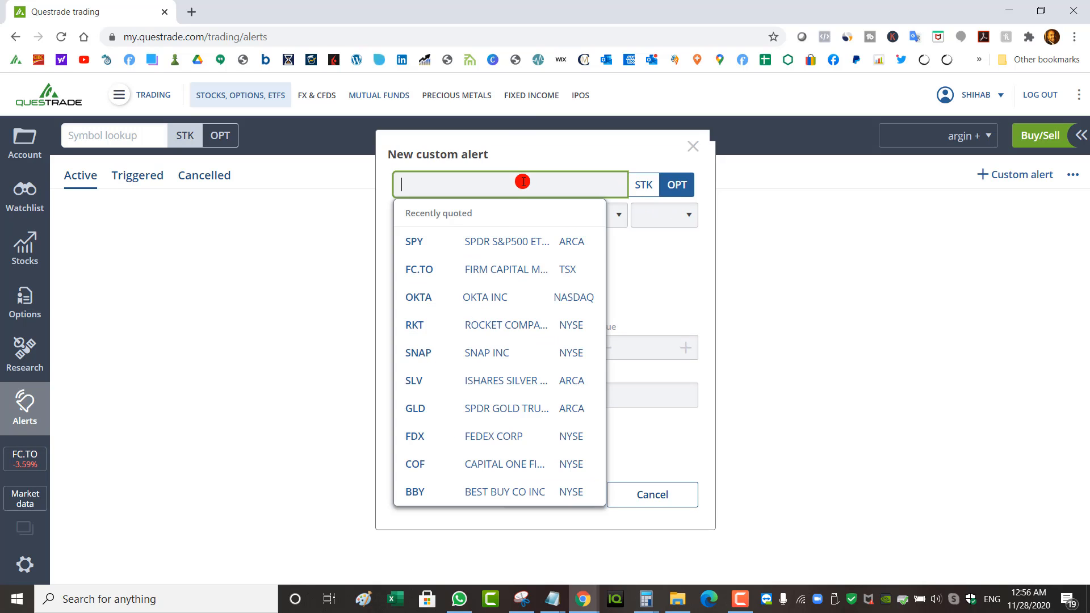
pyautogui.click(487, 242)
pyautogui.click(475, 220)
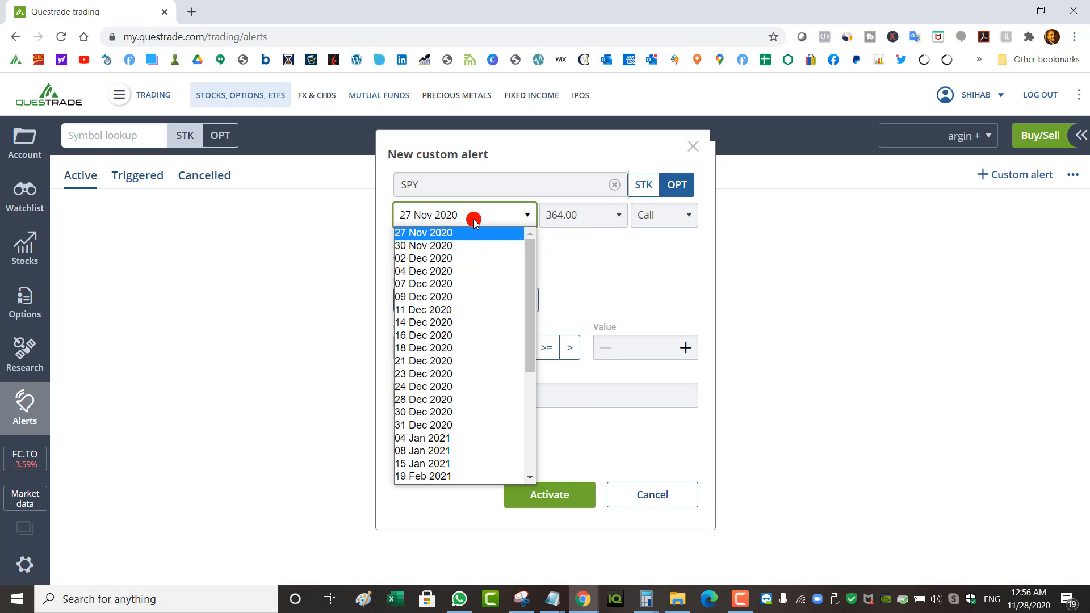
pyautogui.click(464, 348)
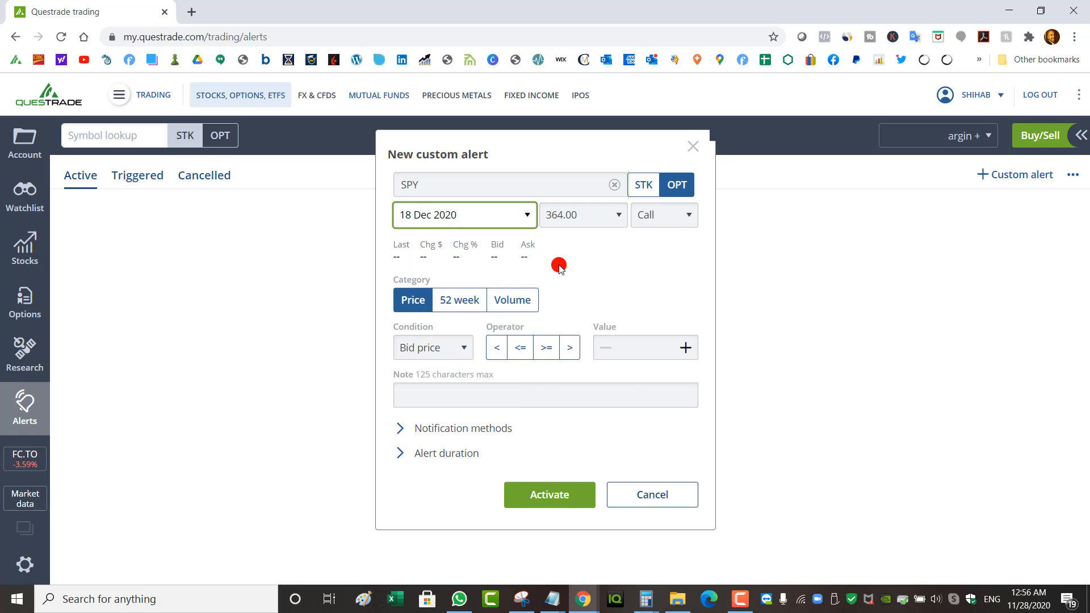
pyautogui.click(568, 219)
pyautogui.click(567, 391)
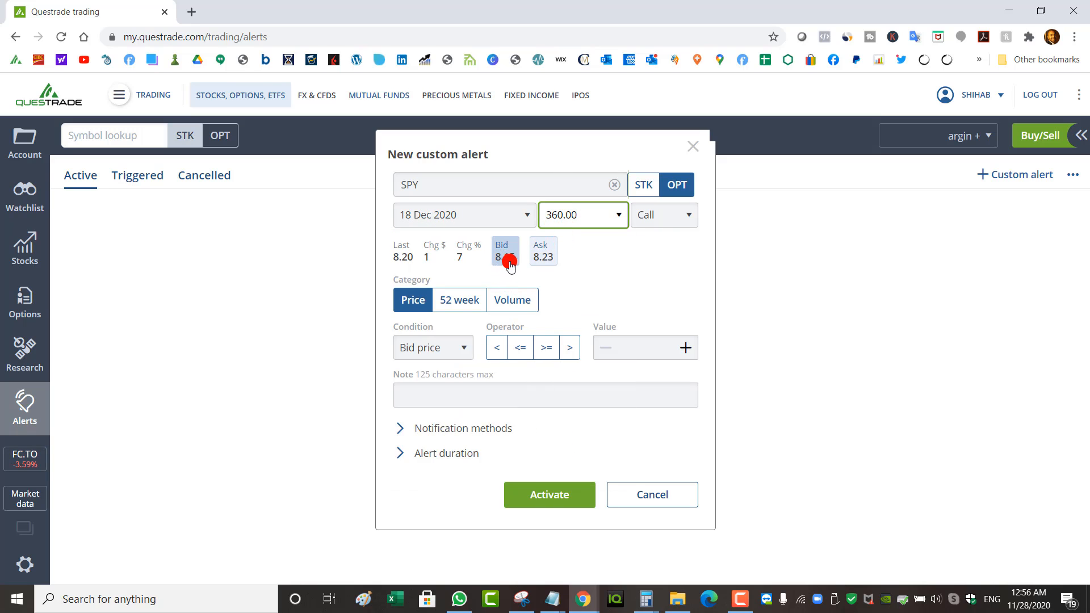
# - Set the SPY call alert to trigger when the bid price is greater than 10
pyautogui.click(445, 349)
pyautogui.click(444, 350)
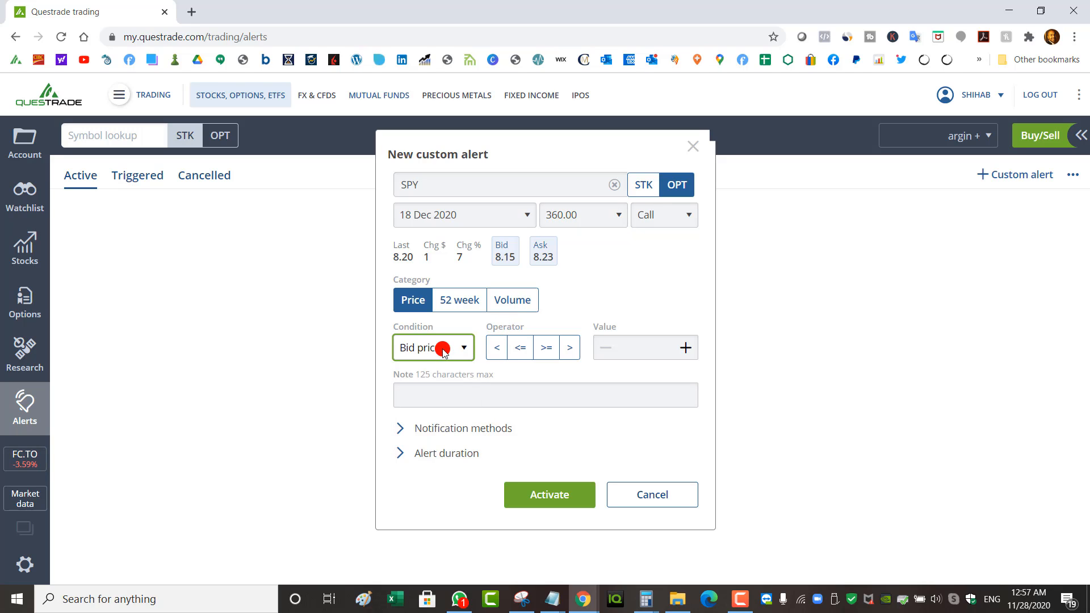
pyautogui.click(573, 349)
pyautogui.click(632, 350)
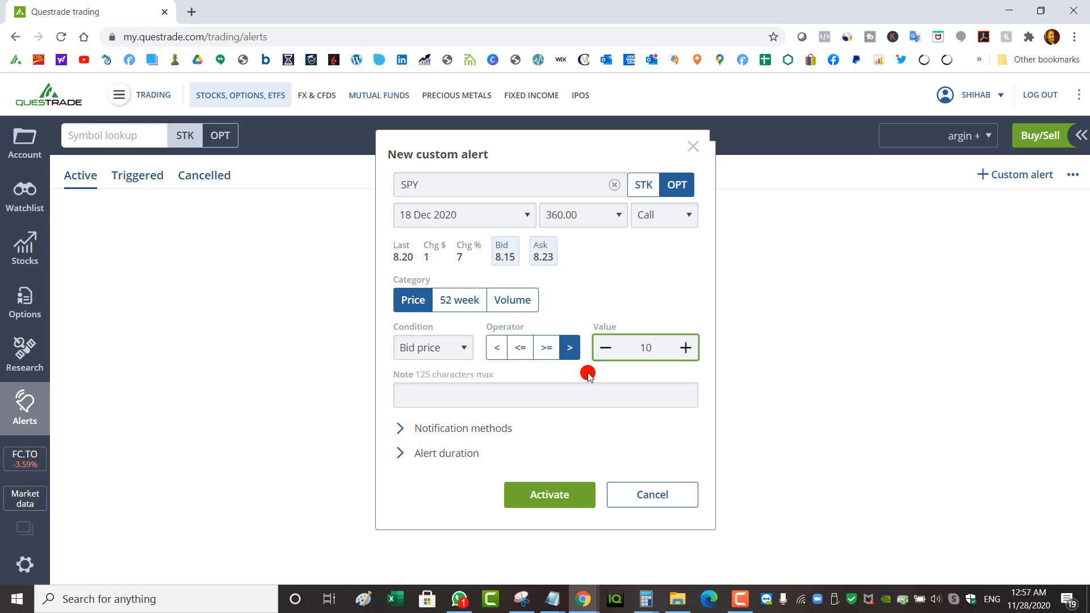
pyautogui.click(466, 390)
# - Add SMS notification to the SPY call alert, check its duration settings, and activate it
pyautogui.click(423, 428)
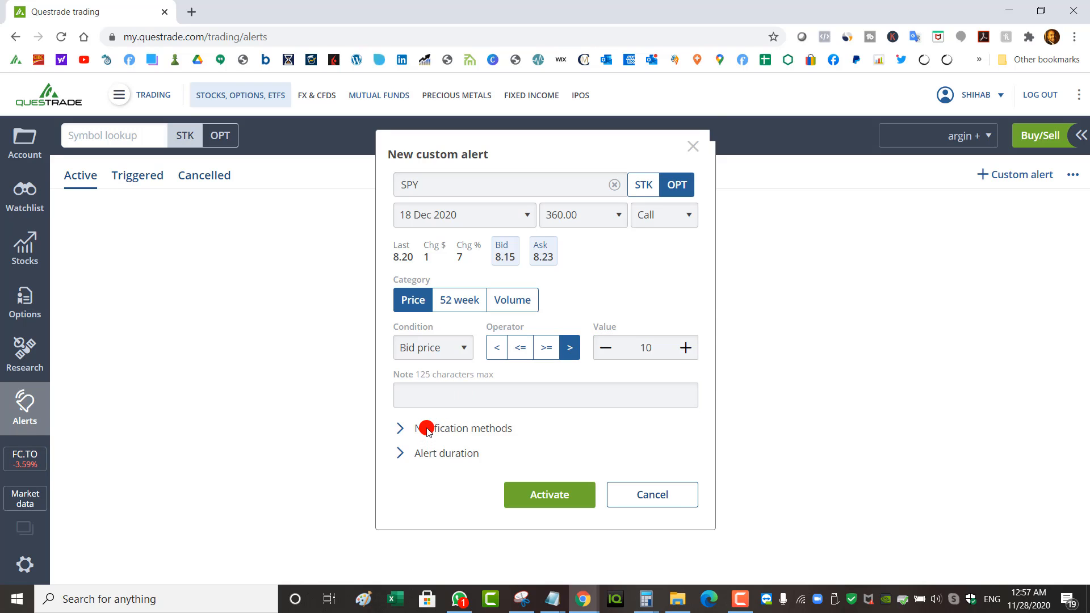
pyautogui.click(394, 430)
pyautogui.click(420, 447)
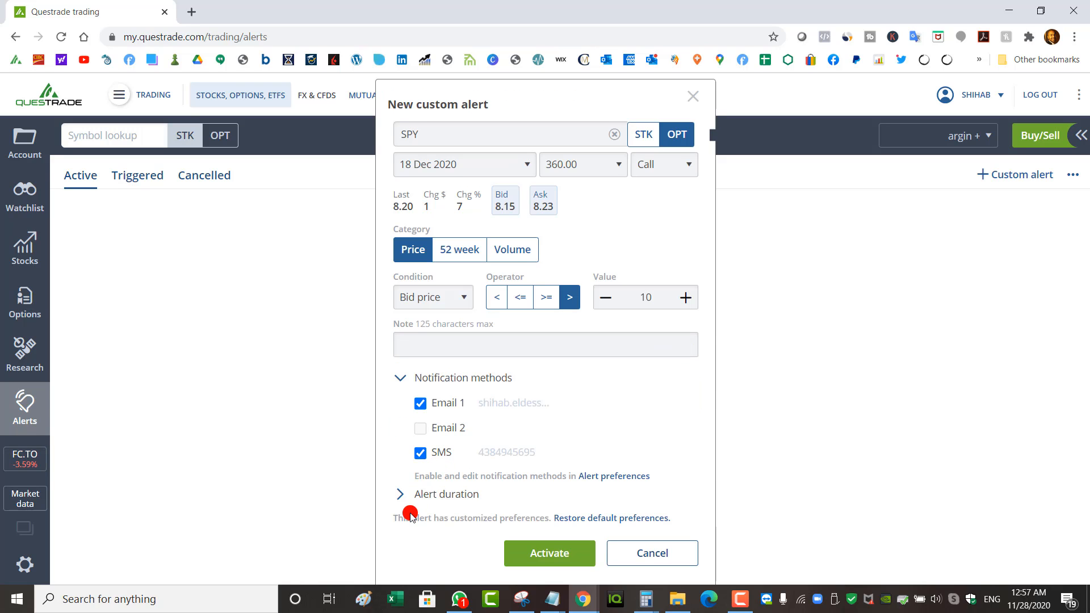
pyautogui.click(423, 490)
pyautogui.scroll(-2, 705, 477)
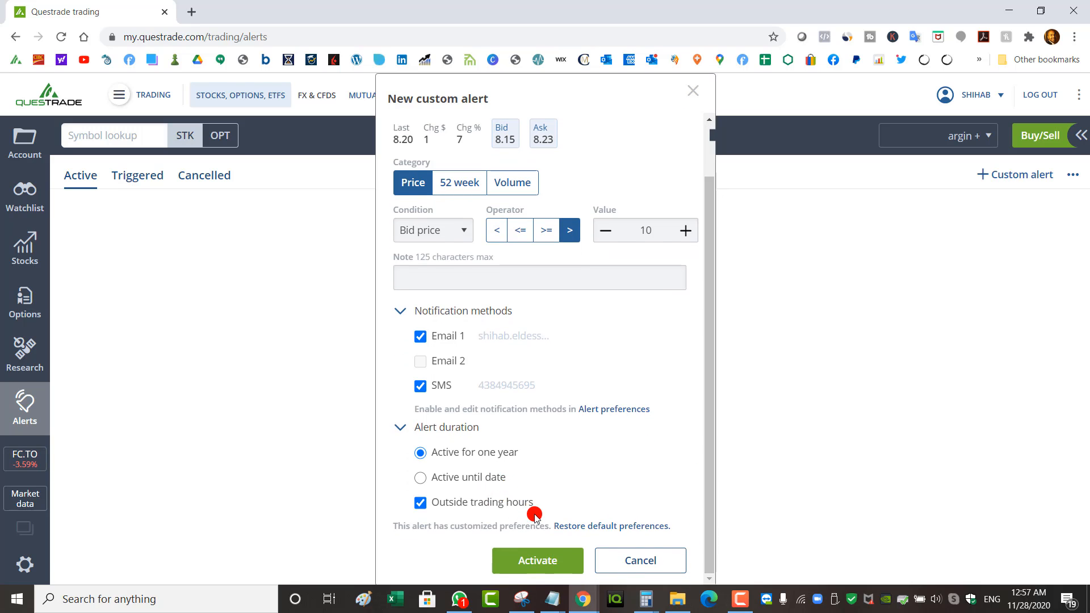
pyautogui.click(533, 571)
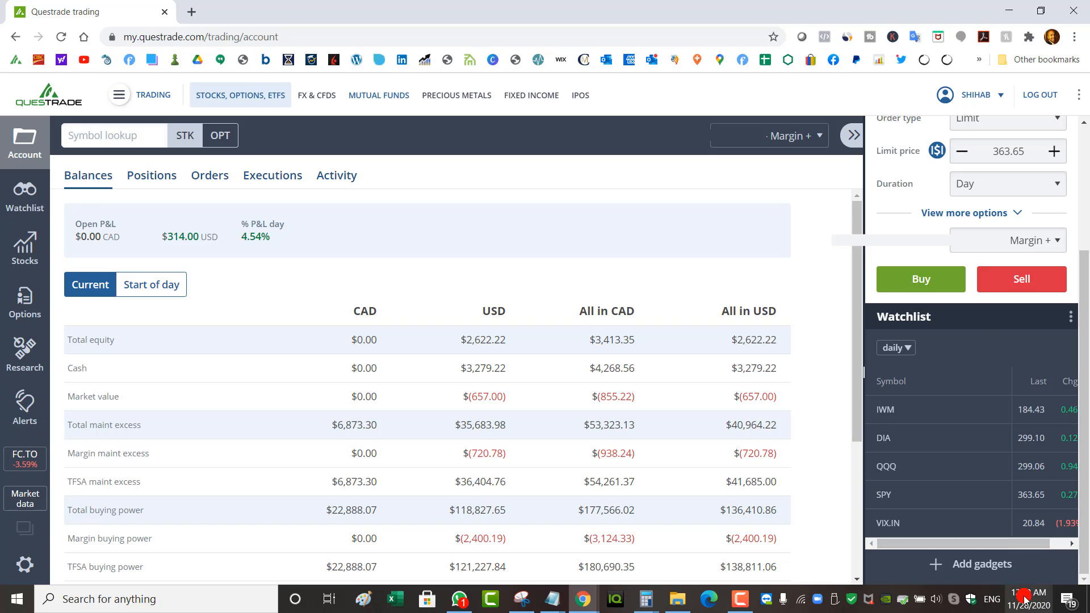
# - Examine the watchlist gadget's additional options beside the account balances
pyautogui.click(1070, 327)
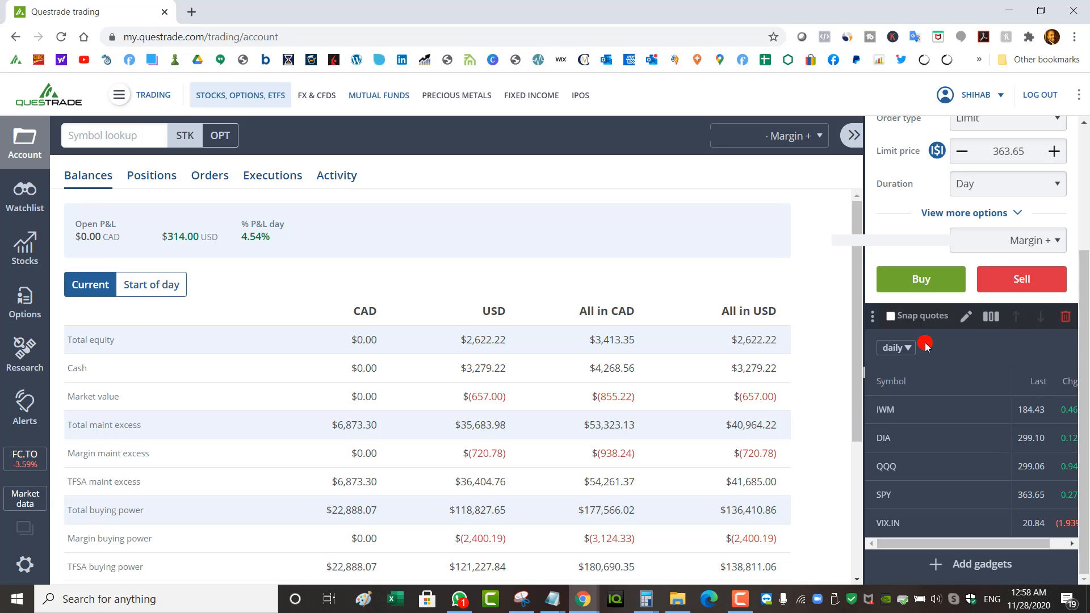
pyautogui.click(872, 316)
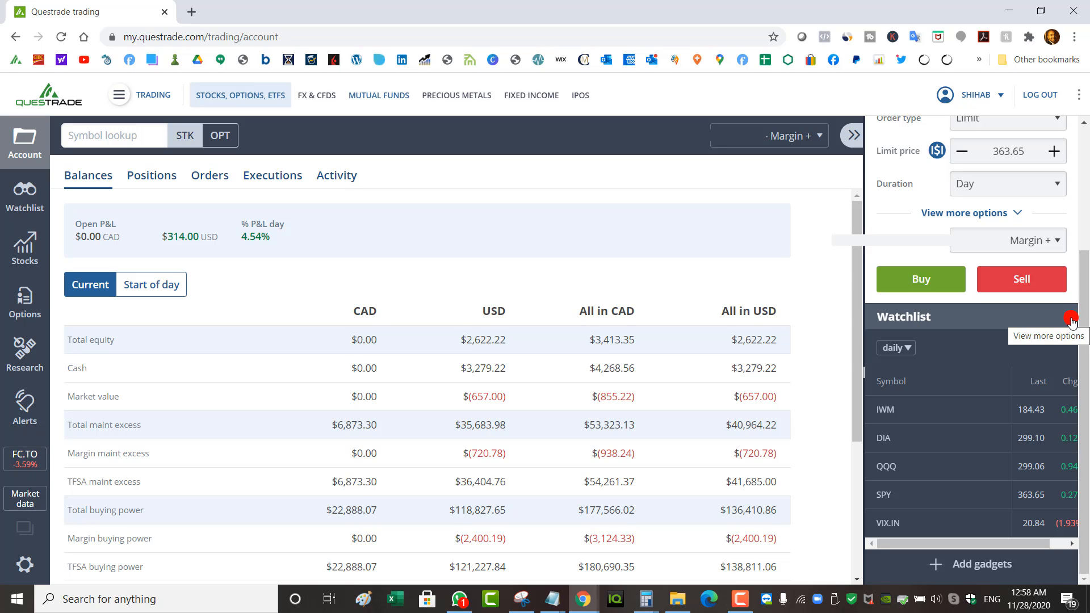
pyautogui.click(1071, 322)
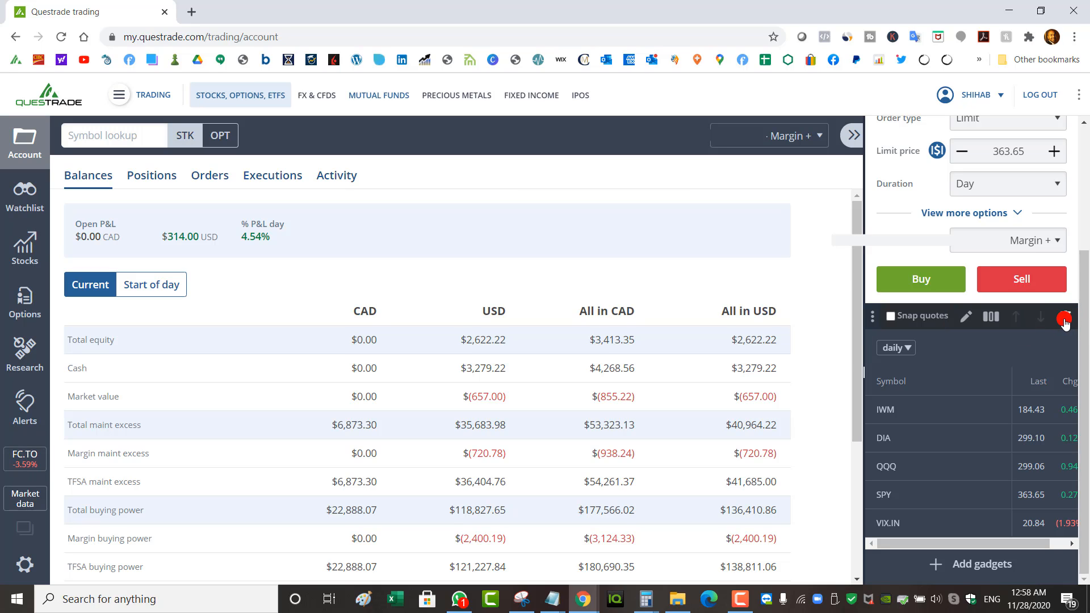
# - Examine the gadgets that can be added and the sidebar and browser placement choices for them
pyautogui.click(968, 564)
pyautogui.moveTo(458, 317)
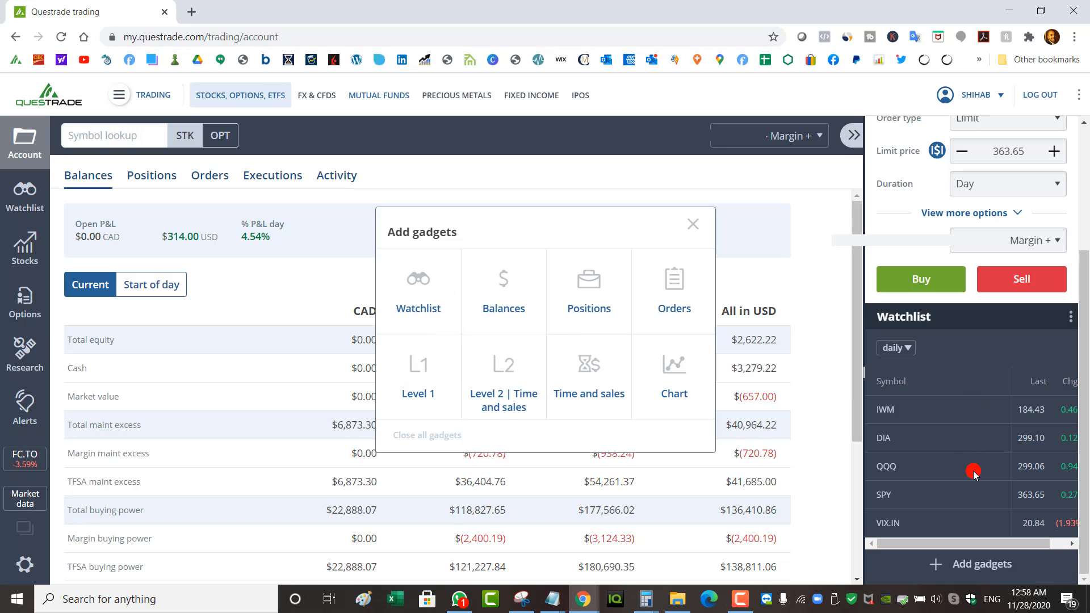
pyautogui.moveTo(661, 286)
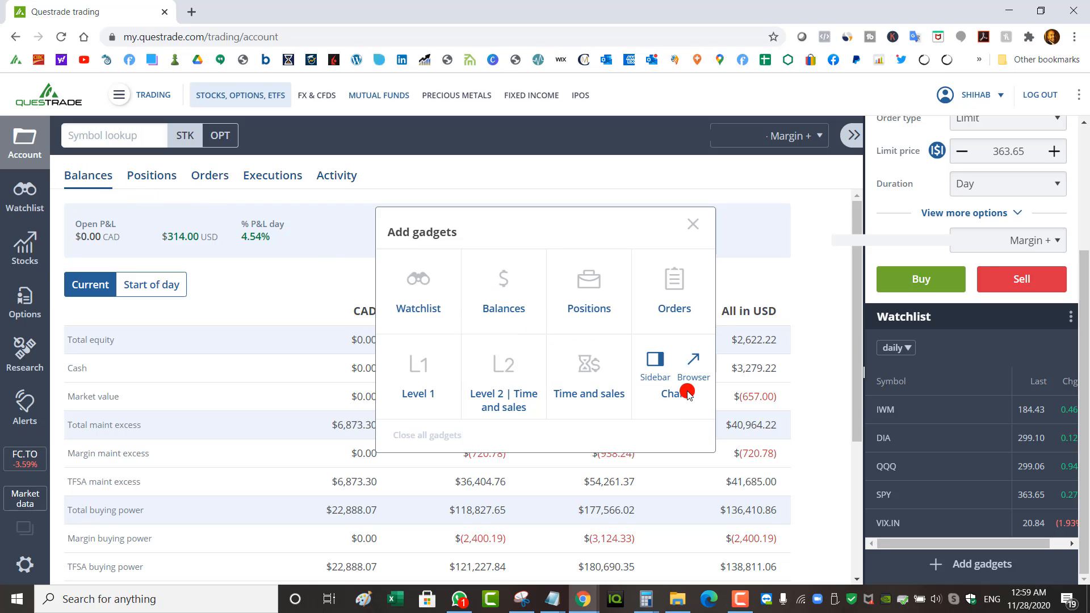
pyautogui.moveTo(667, 361)
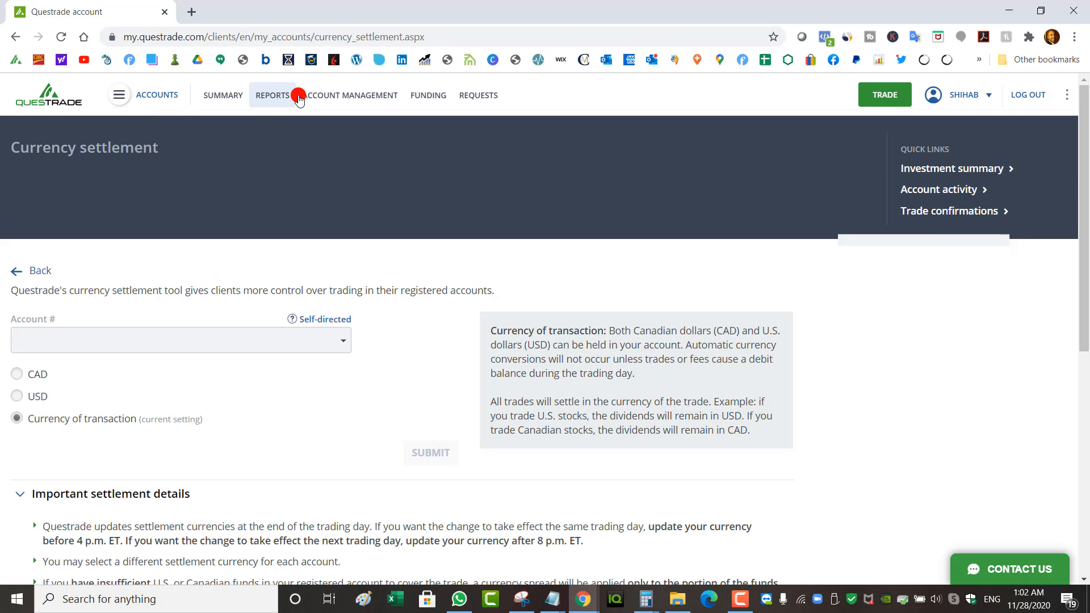
# - Go to the Questrade account management page and open the account's currency settlement setting for changing
pyautogui.click(328, 97)
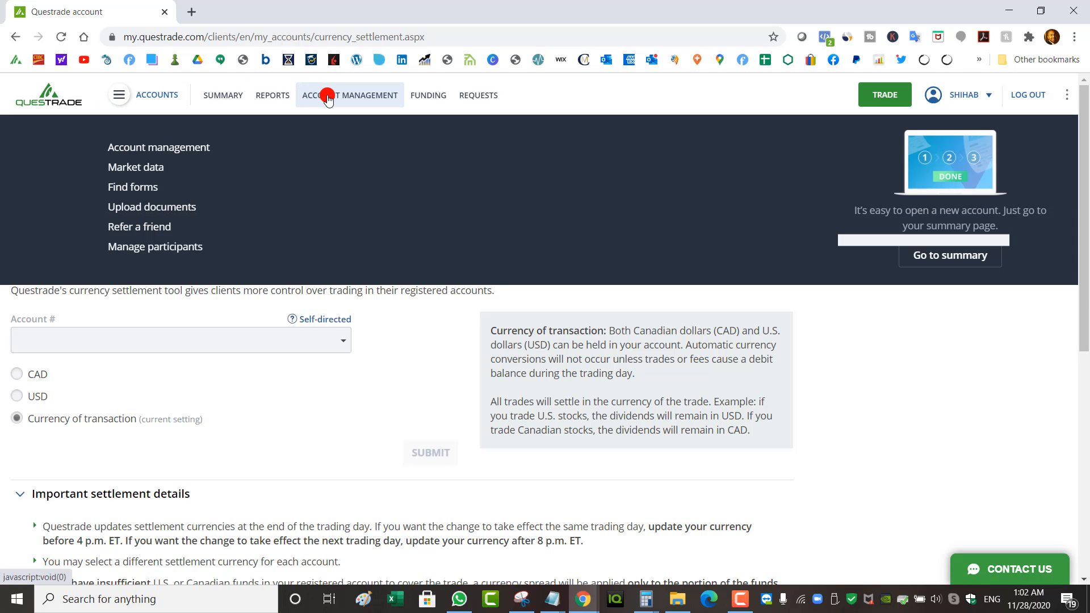
pyautogui.click(204, 147)
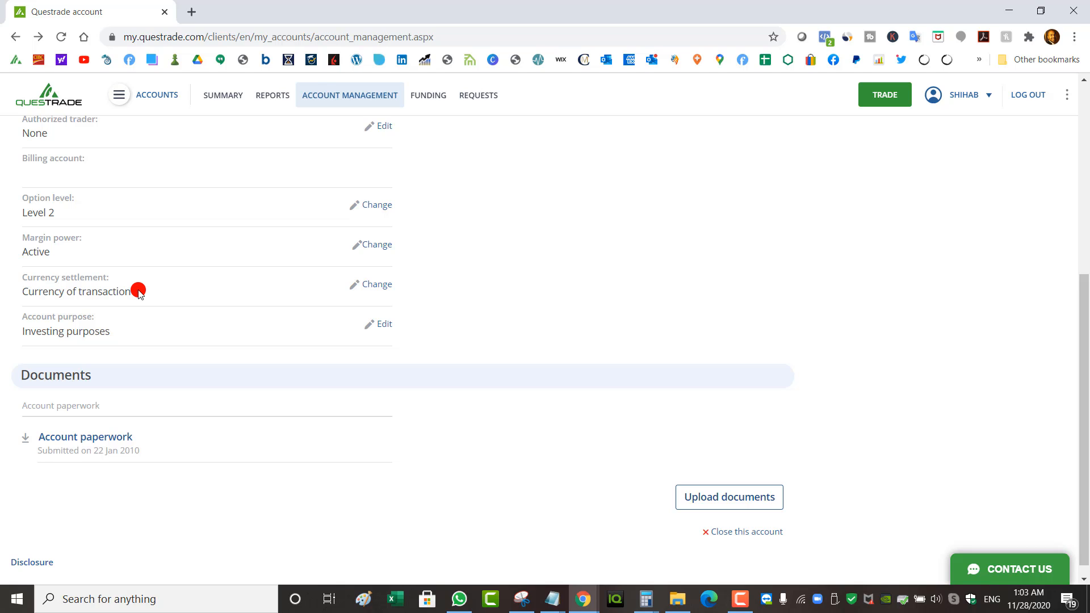
pyautogui.click(353, 288)
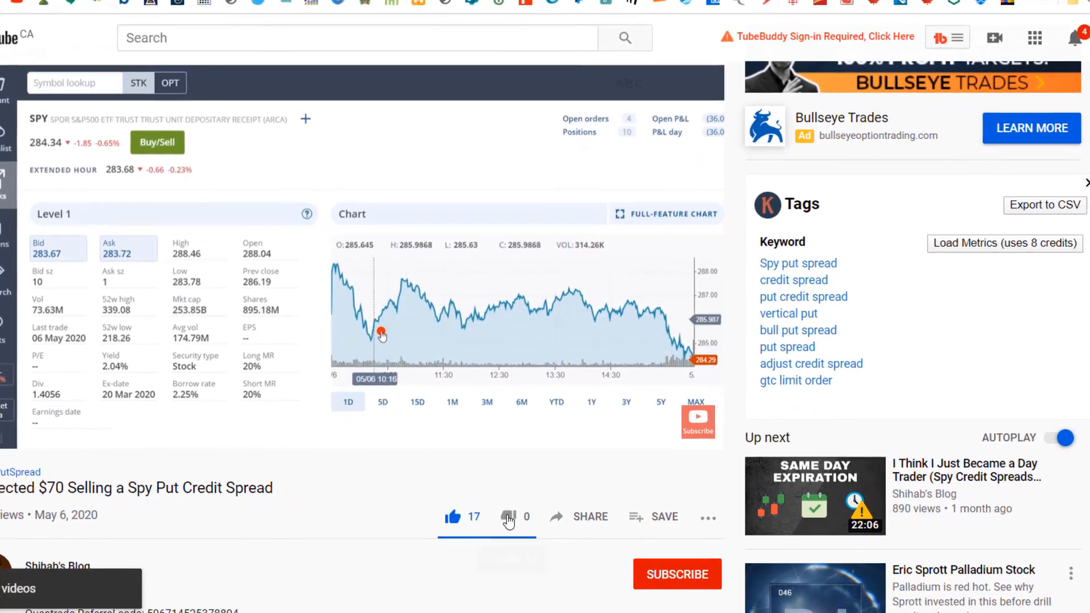
# - On YouTube, subscribe to the channel of the SPY put credit spread video and open its notification choices
pyautogui.click(593, 521)
pyautogui.click(599, 529)
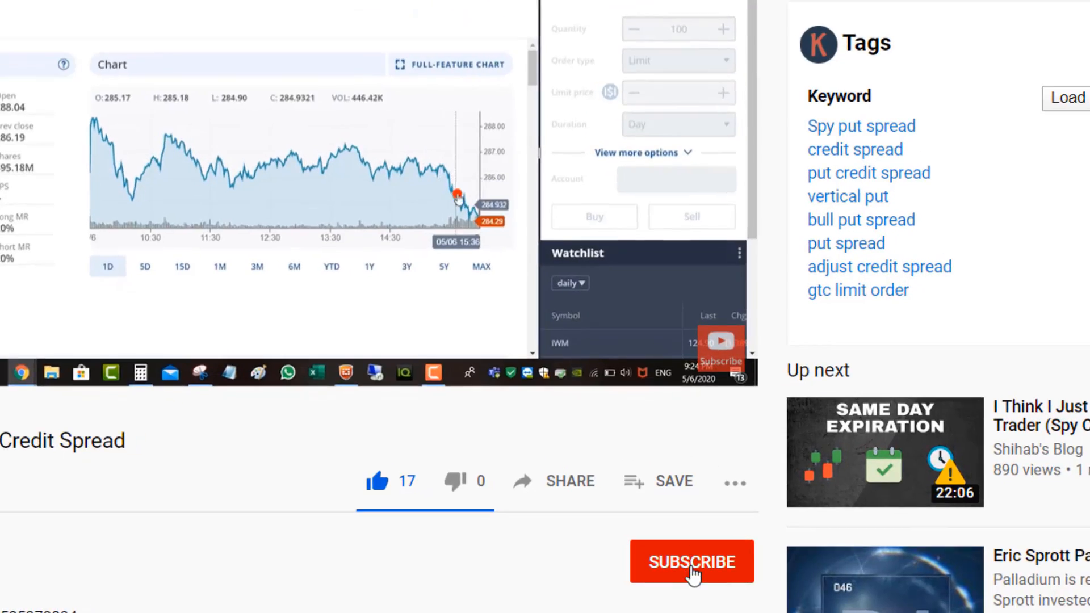
pyautogui.click(692, 562)
pyautogui.click(736, 563)
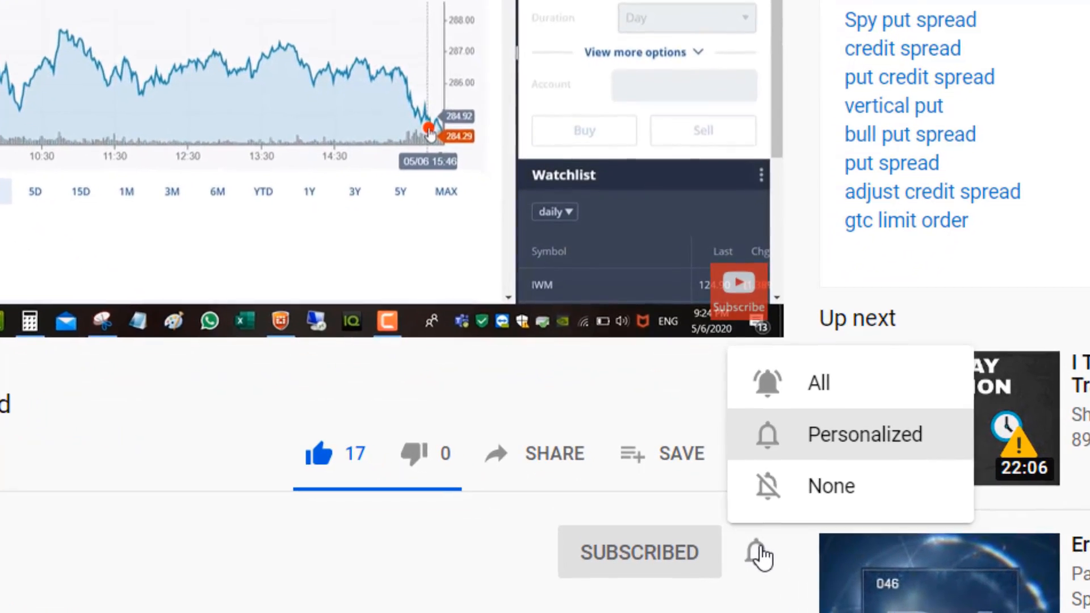